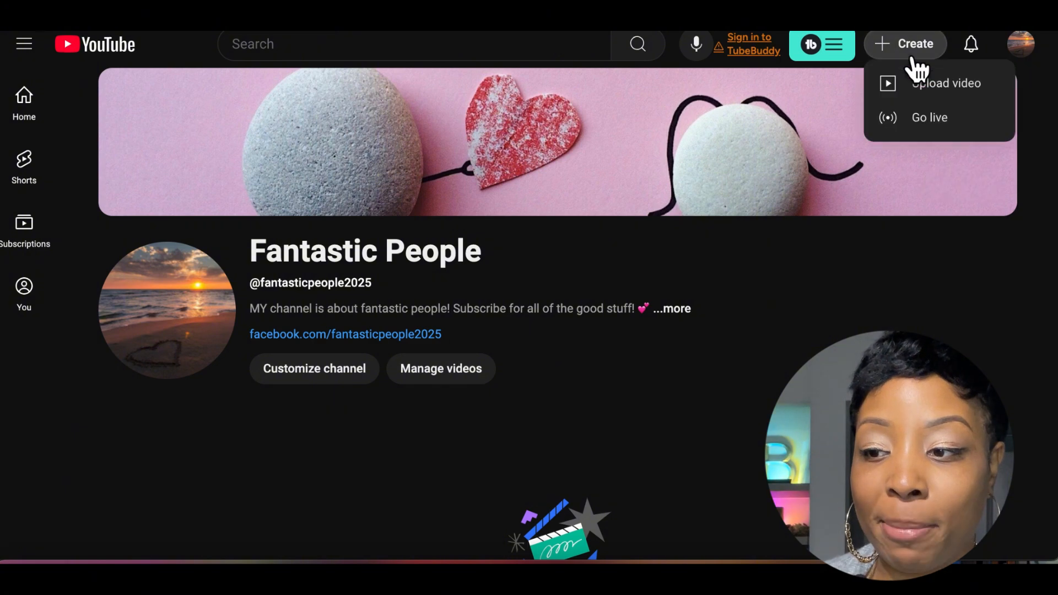
Switch to YouTube Studio for the Fantastic People channel and start a new video upload
{"action": "left_click", "coordinate": [1023, 54]}
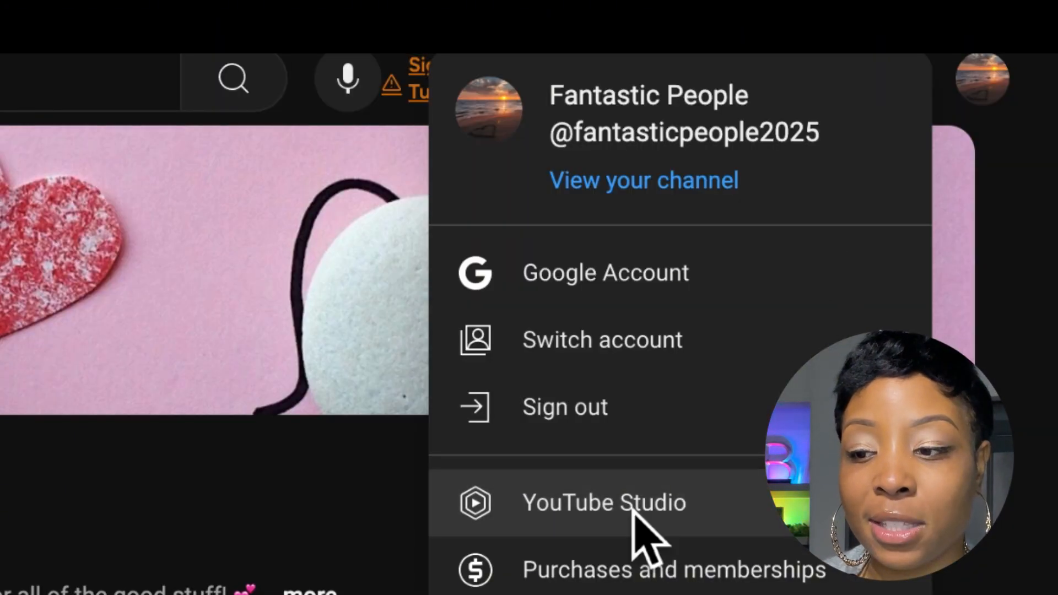
{"action": "left_click", "coordinate": [645, 512]}
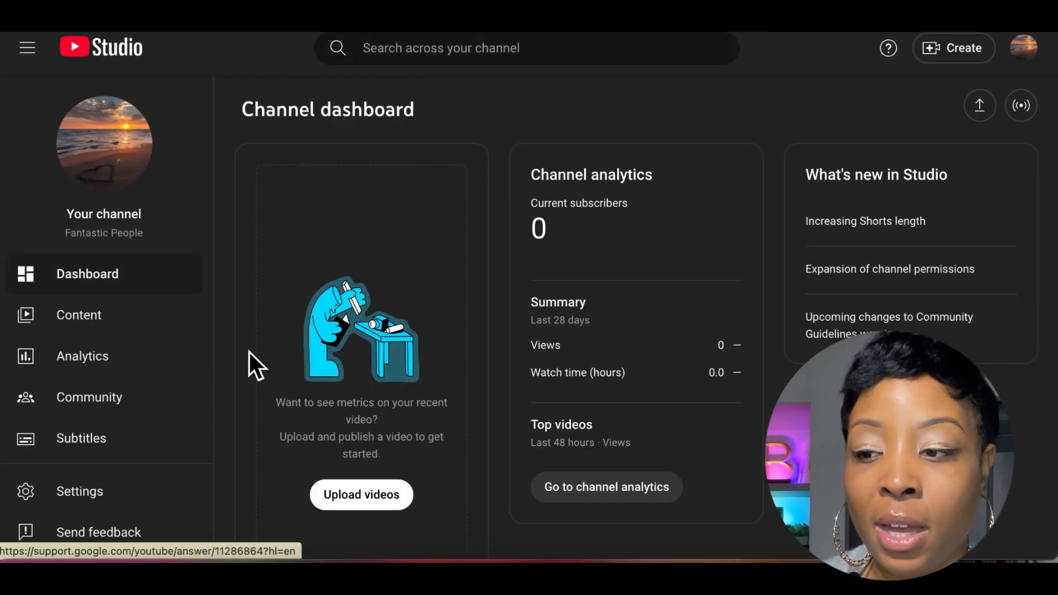
{"action": "left_click", "coordinate": [977, 55]}
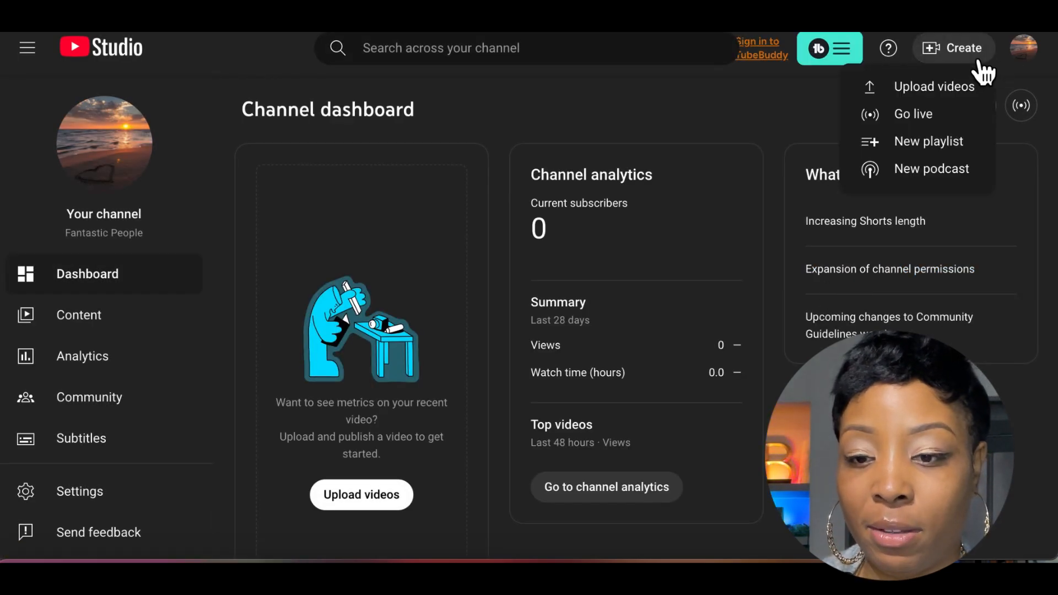
{"action": "left_click", "coordinate": [966, 97]}
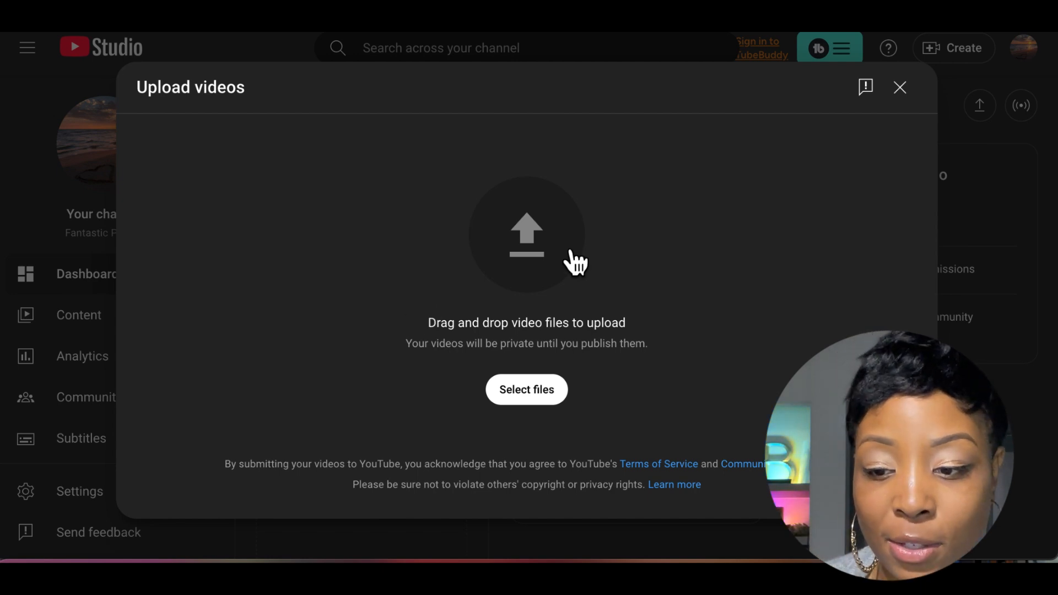
{"action": "left_click", "coordinate": [537, 393]}
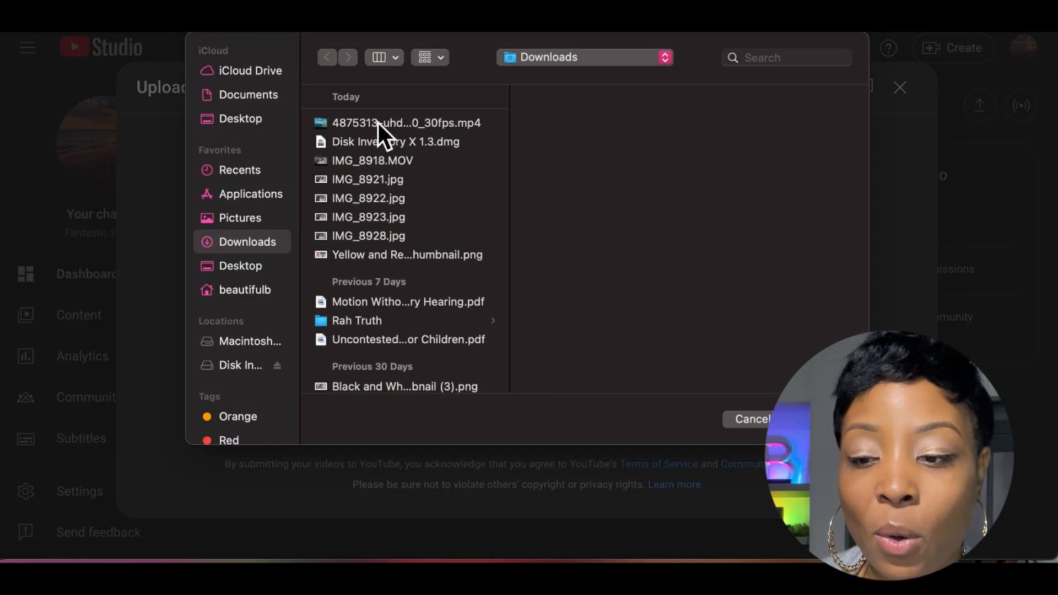
{"action": "left_click", "coordinate": [435, 125]}
{"action": "double_click", "coordinate": [434, 126]}
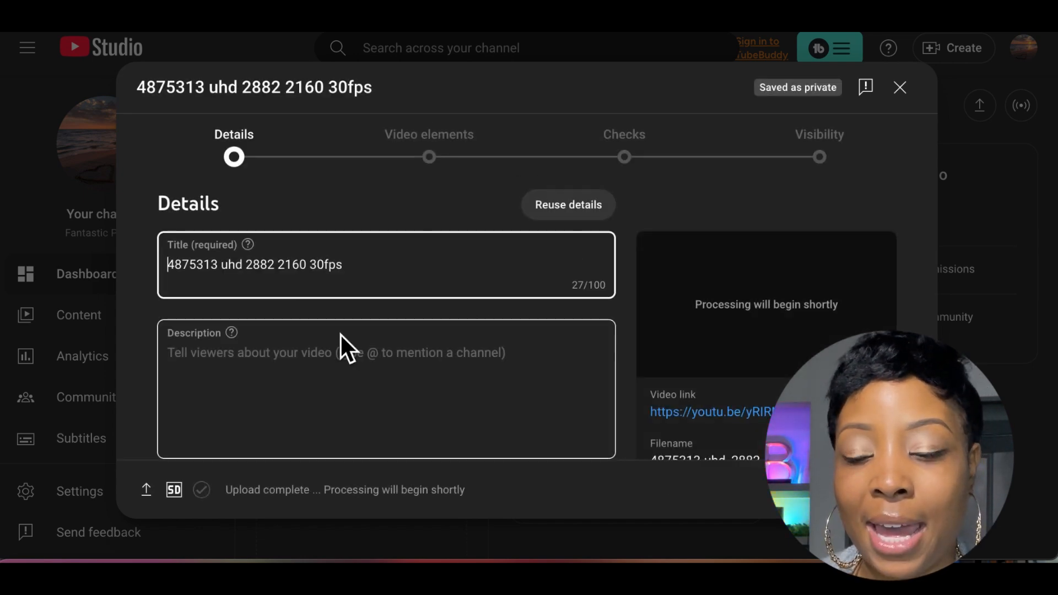
Replace the video's default title with "I love pretty beaches!"
{"action": "scroll", "coordinate": [340, 335], "scroll_direction": "down", "scroll_amount": 1}
{"action": "scroll", "coordinate": [340, 335], "scroll_direction": "up", "scroll_amount": 1}
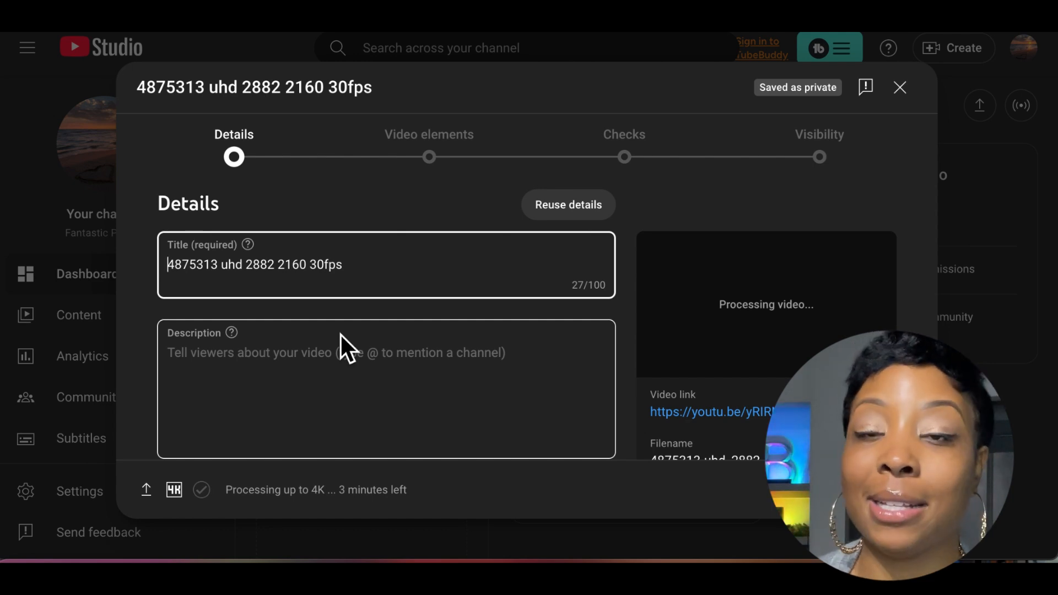
{"action": "scroll", "coordinate": [385, 411], "scroll_direction": "down", "scroll_amount": 6}
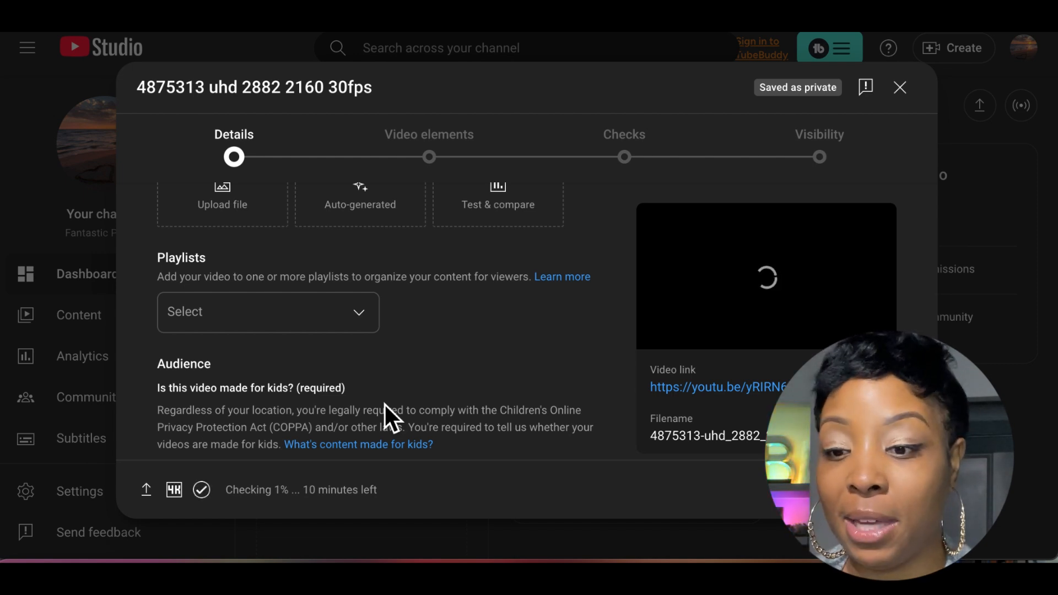
{"action": "scroll", "coordinate": [385, 407], "scroll_direction": "up", "scroll_amount": 4}
{"action": "scroll", "coordinate": [390, 418], "scroll_direction": "up", "scroll_amount": 3}
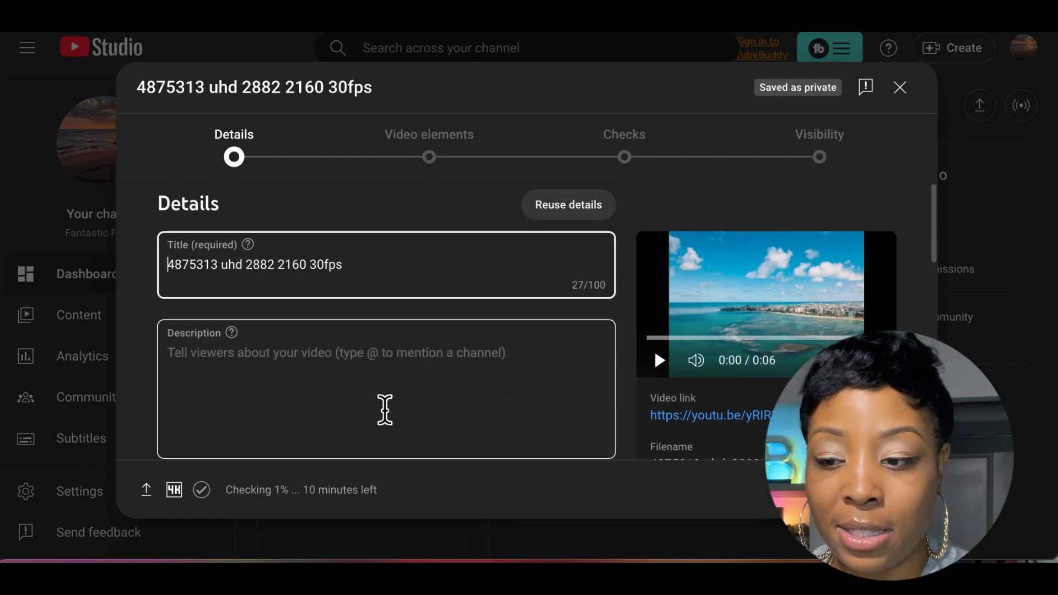
{"action": "left_click_drag", "start_coordinate": [393, 280], "coordinate": [94, 279]}
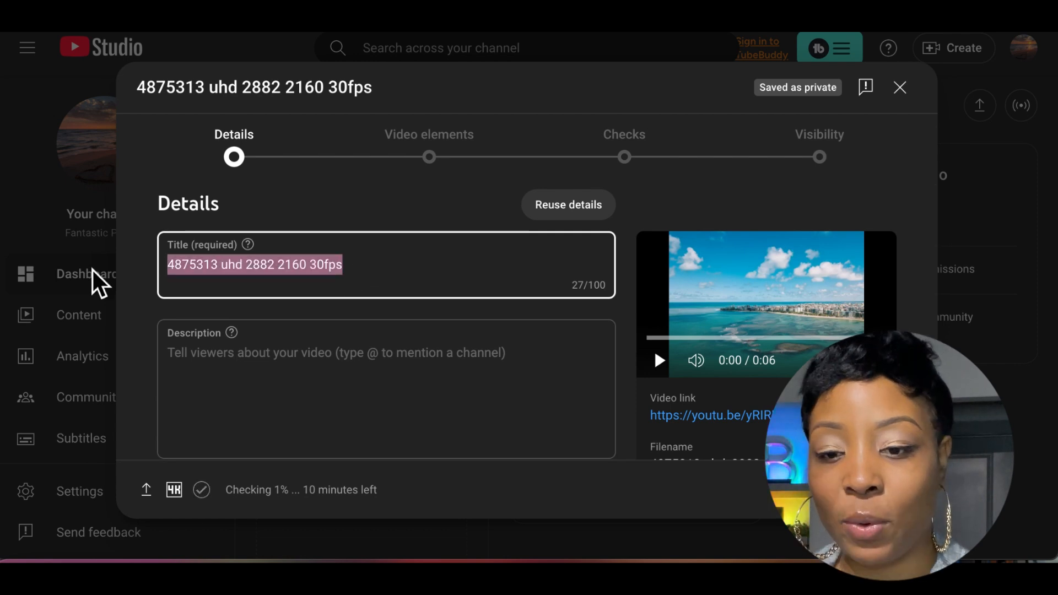
{"action": "type", "text": "I love "}
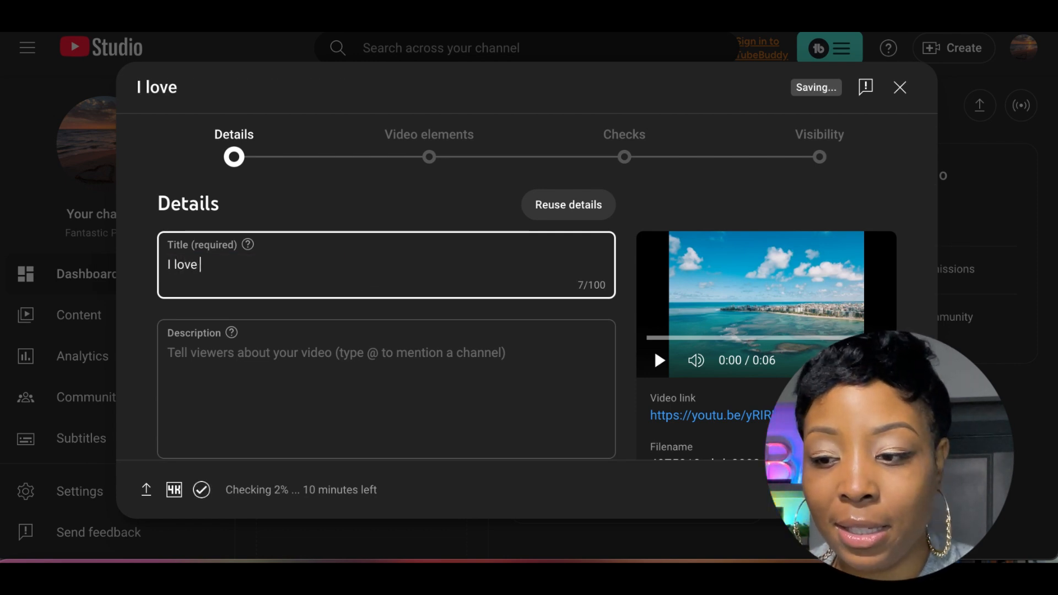
{"action": "type", "text": "pretty beache"}
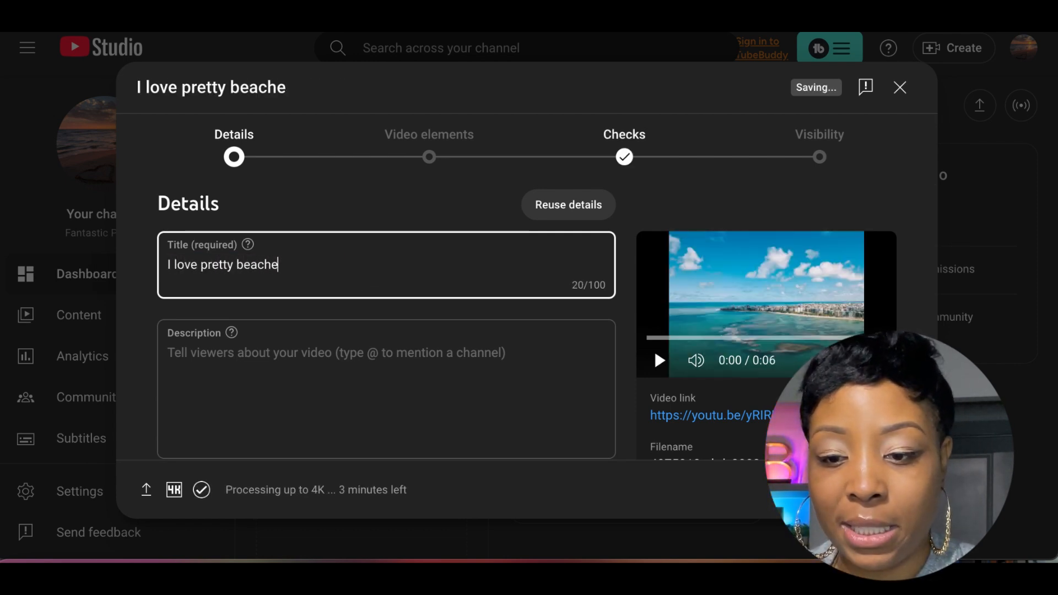
{"action": "type", "text": "s!"}
Enter the video description "Here is a video of a beautiful beach!"
{"action": "left_click", "coordinate": [231, 379]}
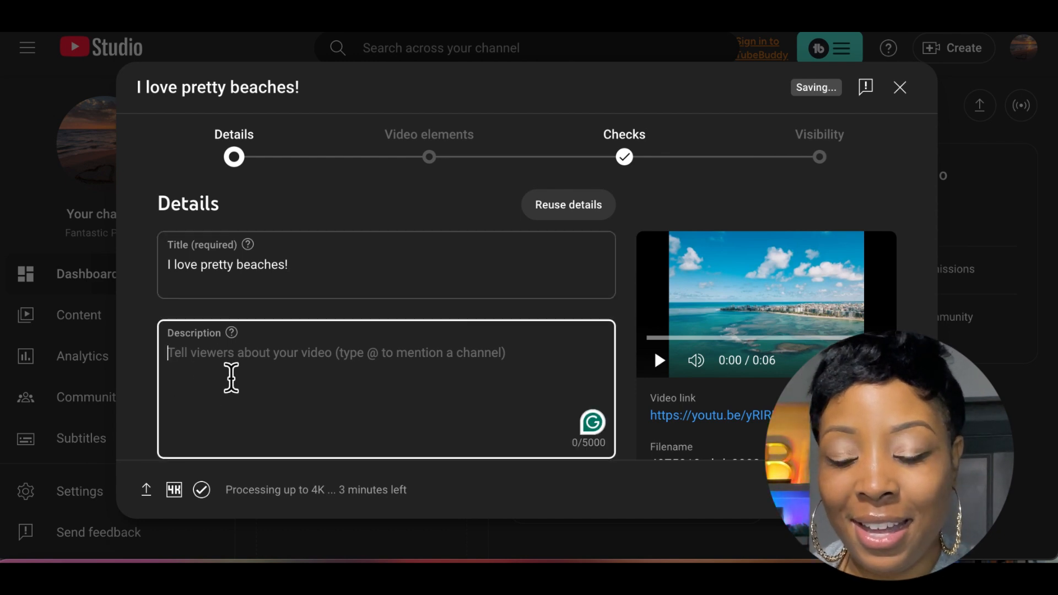
{"action": "scroll", "coordinate": [232, 378], "scroll_direction": "down", "scroll_amount": 1}
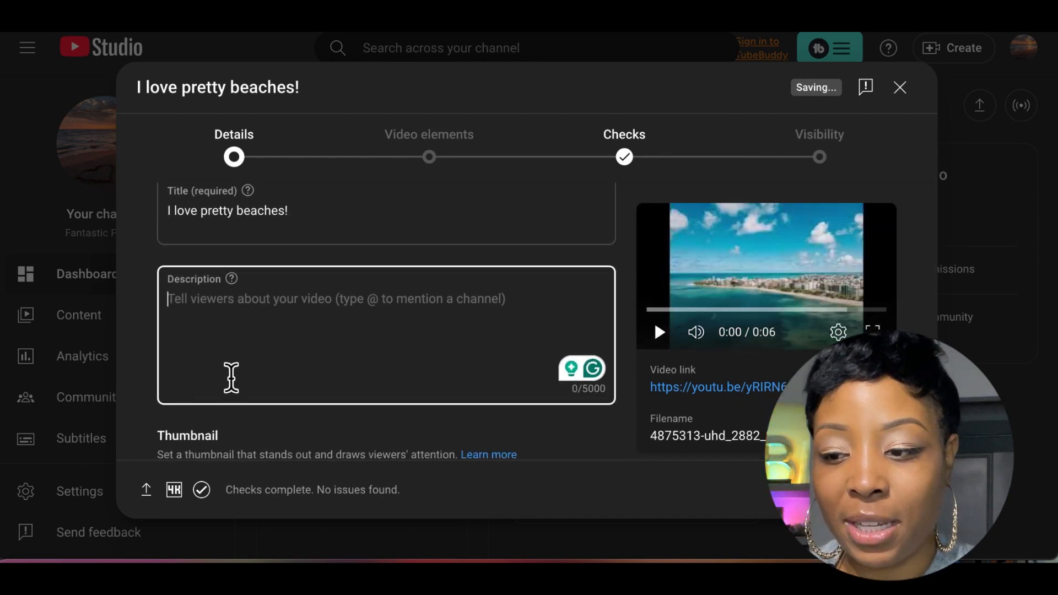
{"action": "type", "text": "Here is a video of an"}
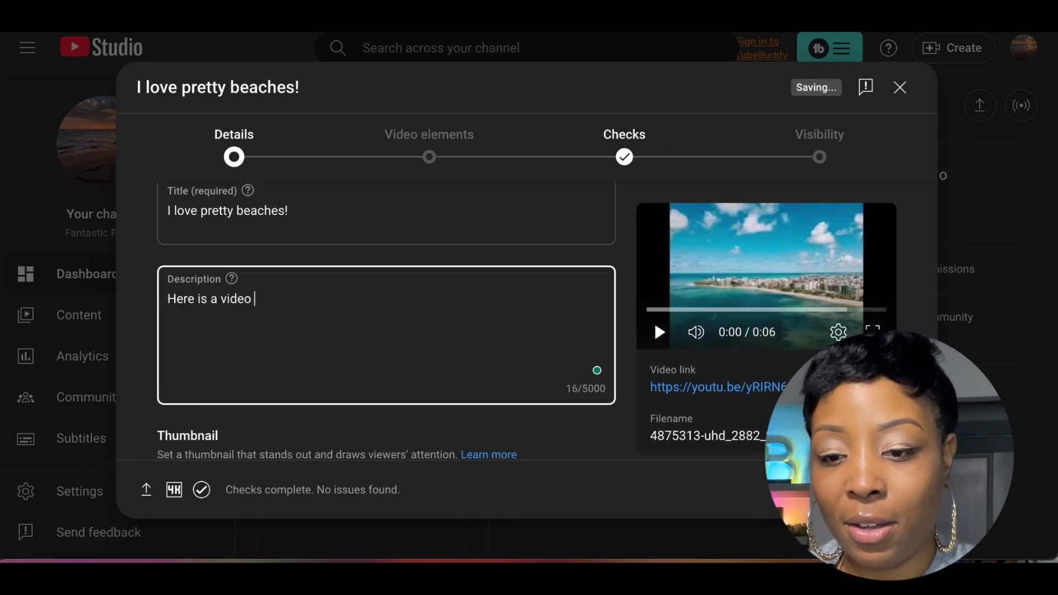
{"action": "key", "text": "BackSpace"}
{"action": "key", "text": "BackSpace"}
{"action": "type", "text": "be"}
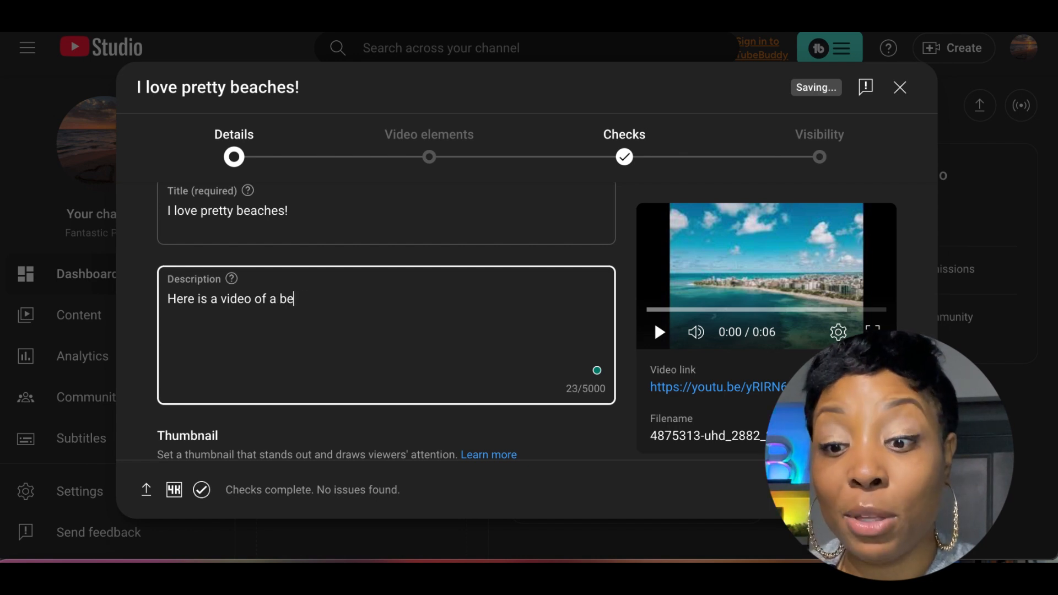
{"action": "type", "text": "autiful beach! "}
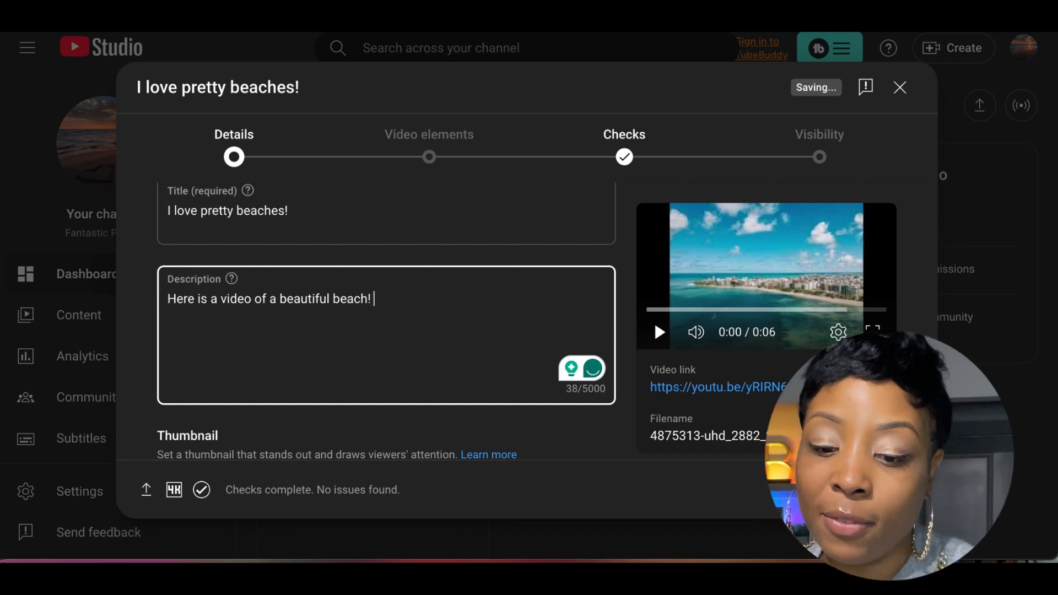
Add the suggested hashtag #beaches at the end of the description
{"action": "type", "text": "#"}
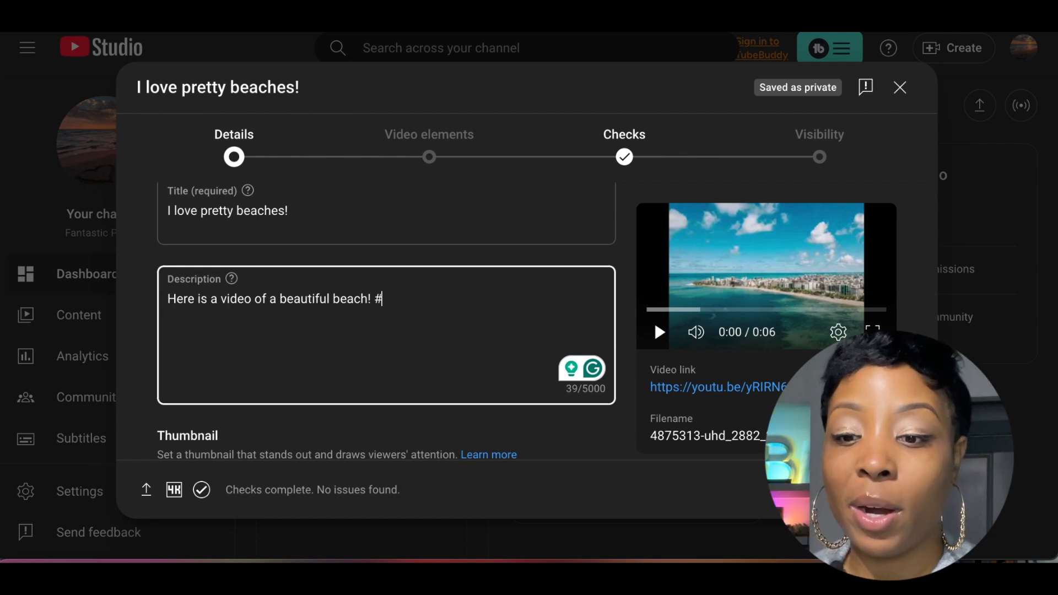
{"action": "type", "text": "beache"}
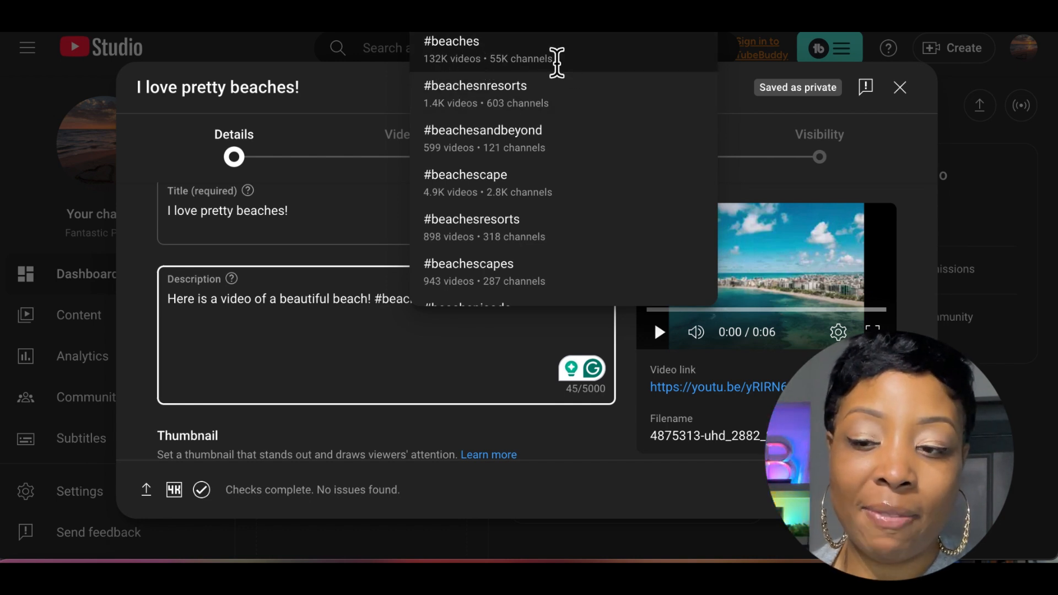
{"action": "left_click", "coordinate": [462, 47]}
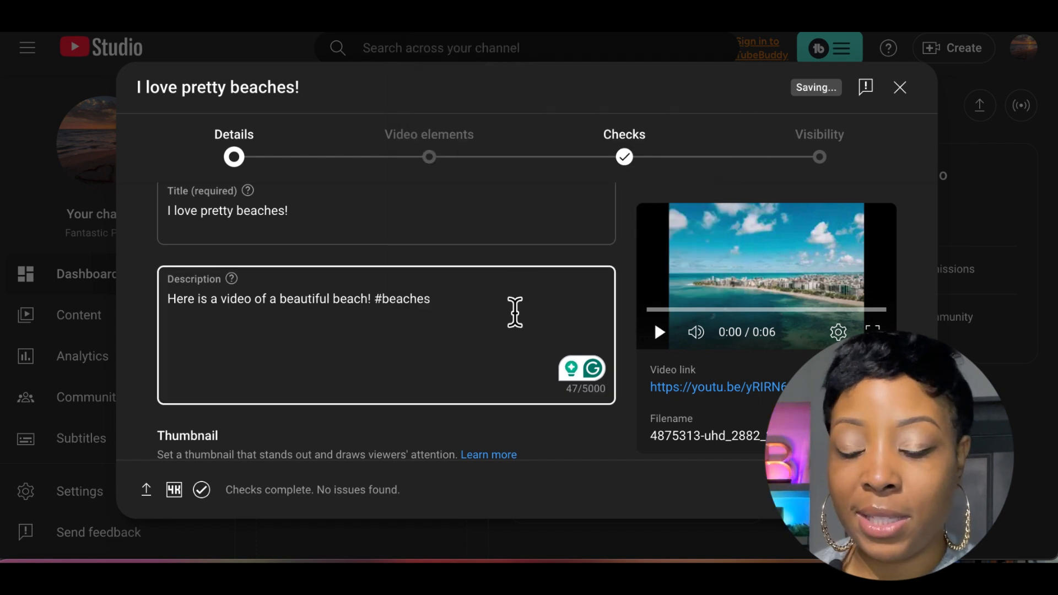
{"action": "type", "text": "#prett"}
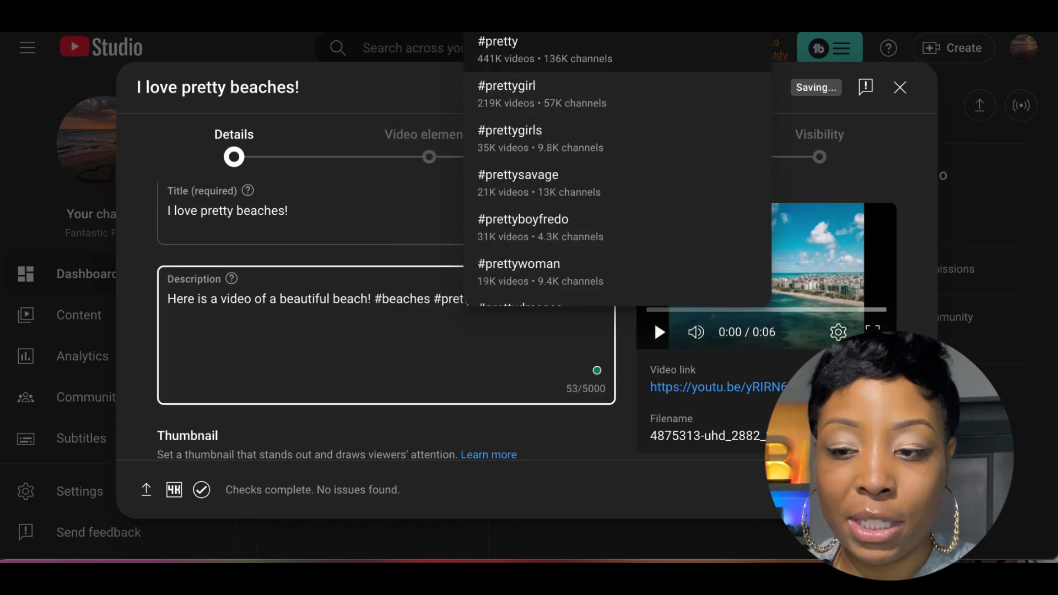
{"action": "type", "text": "beach"}
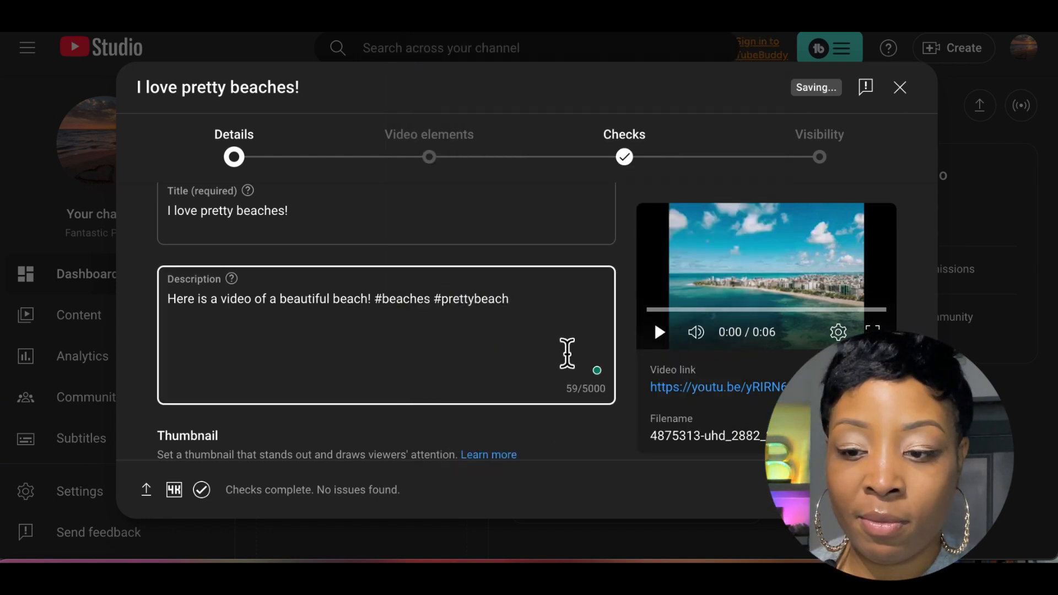
{"action": "key", "text": "BackSpace"}
{"action": "key", "text": "BackSpace"}
{"action": "key", "text": "BackSpace"}
{"action": "key", "text": "BackSpace"}
{"action": "key", "text": "BackSpace"}
{"action": "key", "text": "BackSpace"}
{"action": "key", "text": "BackSpace"}
{"action": "key", "text": "BackSpace"}
{"action": "key", "text": "BackSpace"}
{"action": "key", "text": "BackSpace"}
{"action": "key", "text": "BackSpace"}
Add the suggested hashtag #beachlife after #beaches in the description
{"action": "type", "text": "beac"}
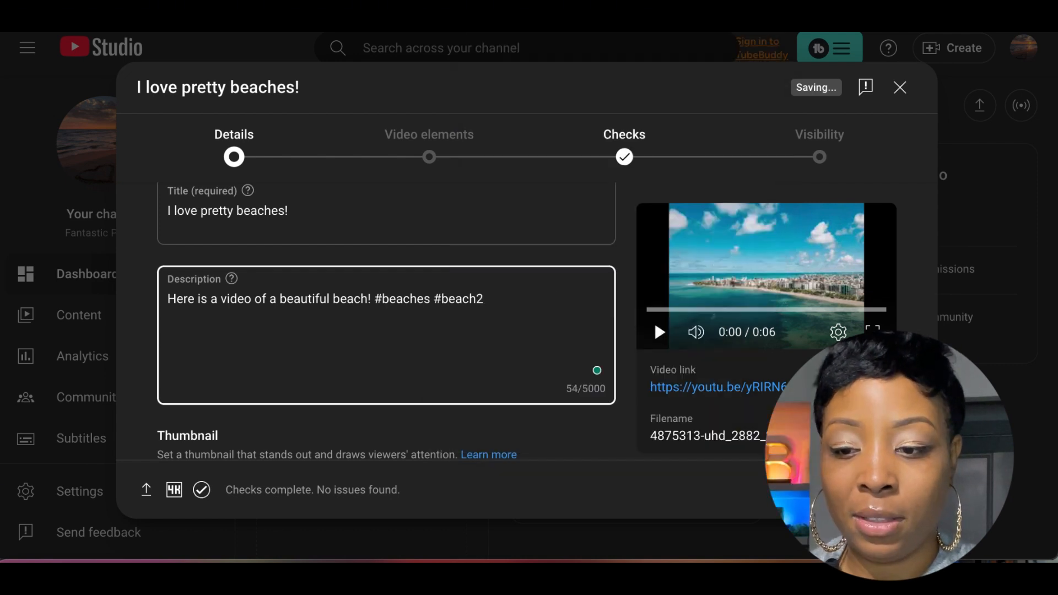
{"action": "type", "text": "hlife"}
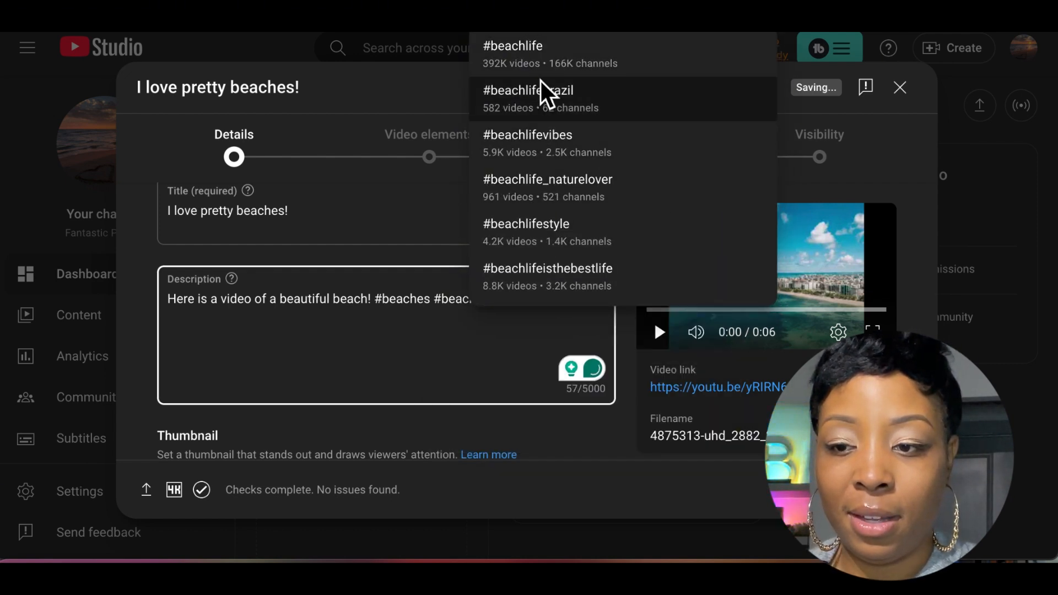
{"action": "left_click", "coordinate": [539, 49]}
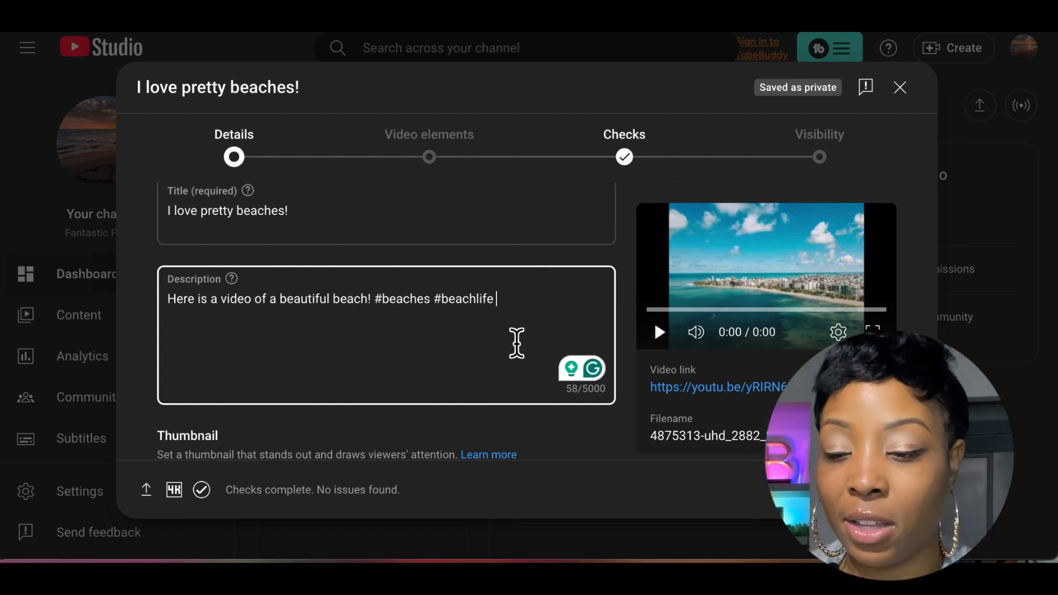
Upload download.jpeg from the Downloads folder as the video's custom thumbnail
{"action": "scroll", "coordinate": [473, 391], "scroll_direction": "down", "scroll_amount": 2}
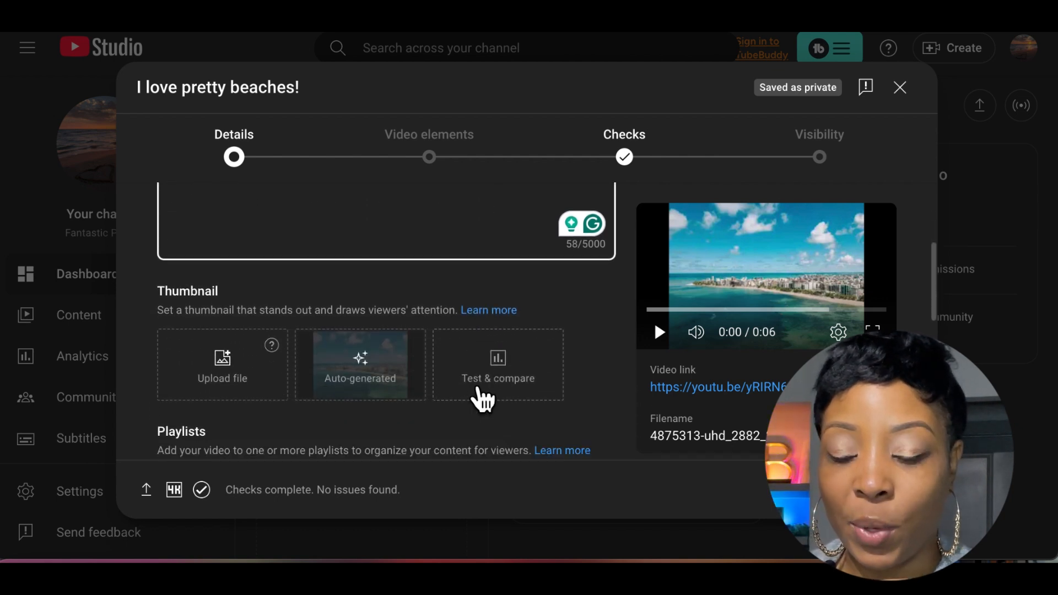
{"action": "scroll", "coordinate": [475, 385], "scroll_direction": "down", "scroll_amount": 1}
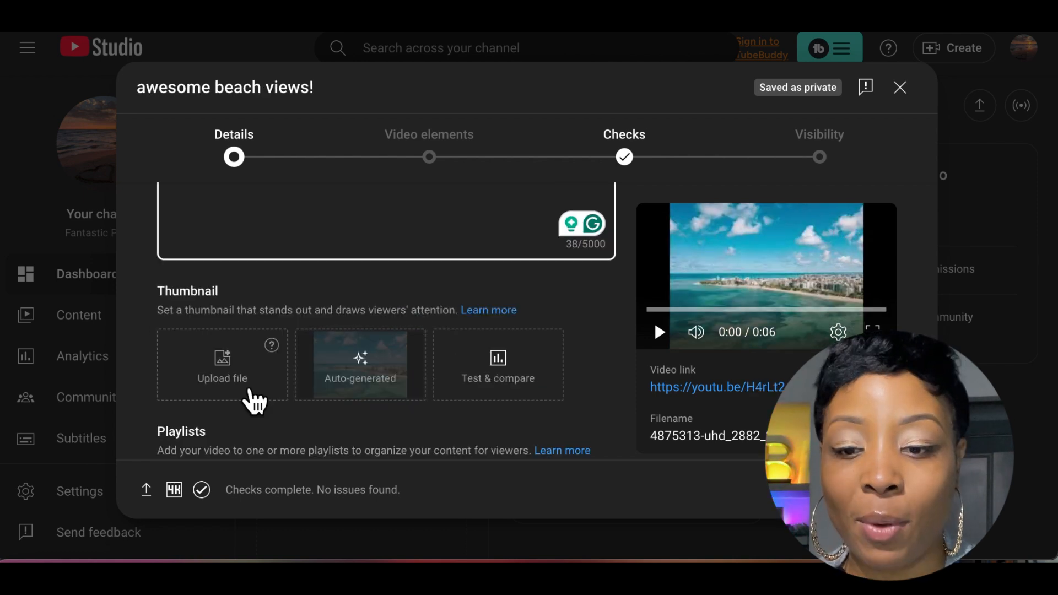
{"action": "left_click", "coordinate": [237, 383]}
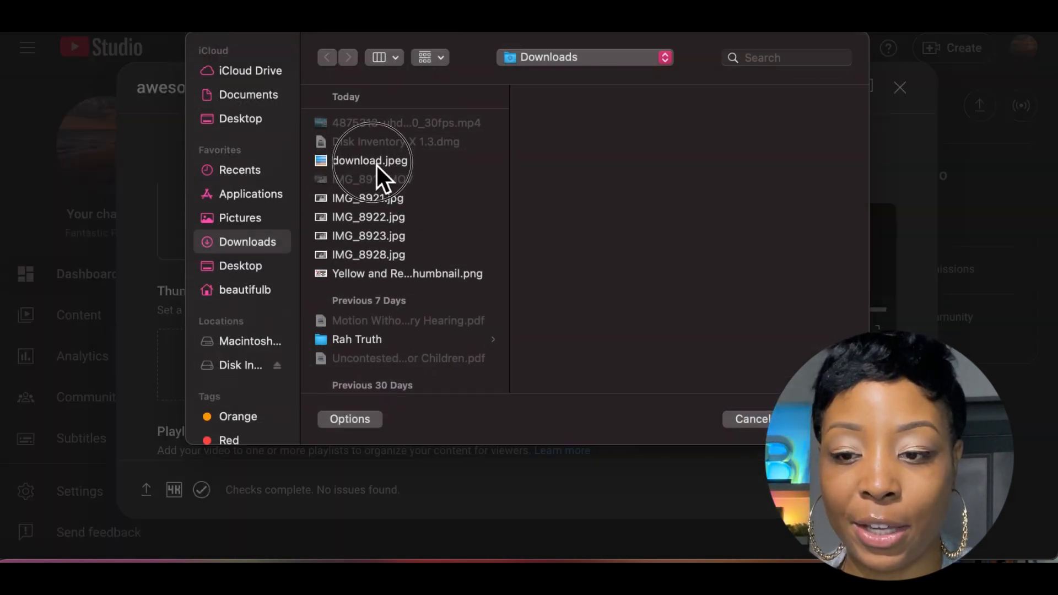
{"action": "left_click", "coordinate": [377, 163]}
{"action": "double_click", "coordinate": [377, 163]}
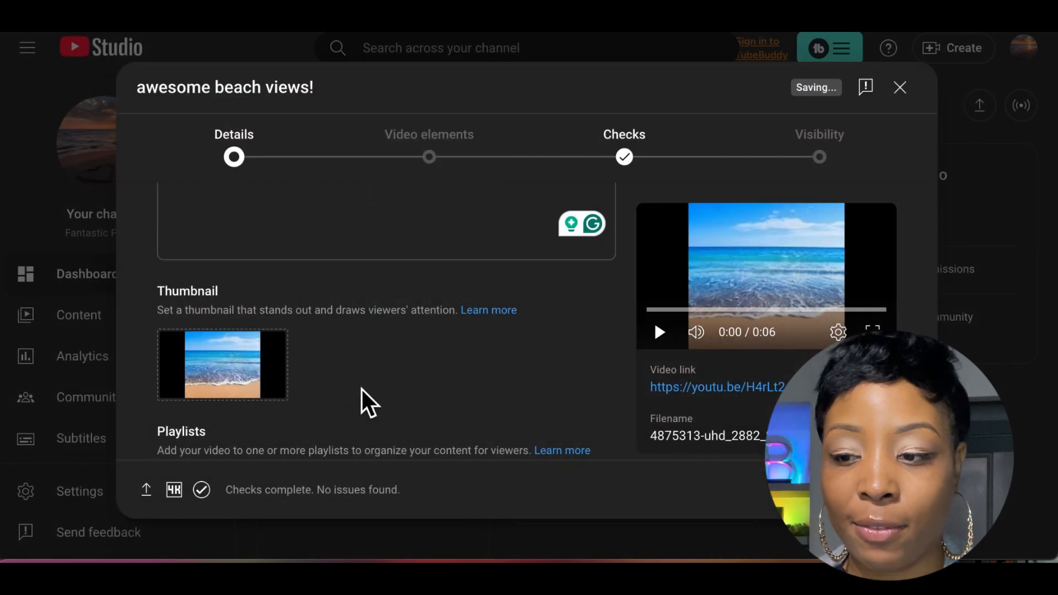
Set the video's audience to "No, it's not made for kids"
{"action": "scroll", "coordinate": [338, 385], "scroll_direction": "down", "scroll_amount": 3}
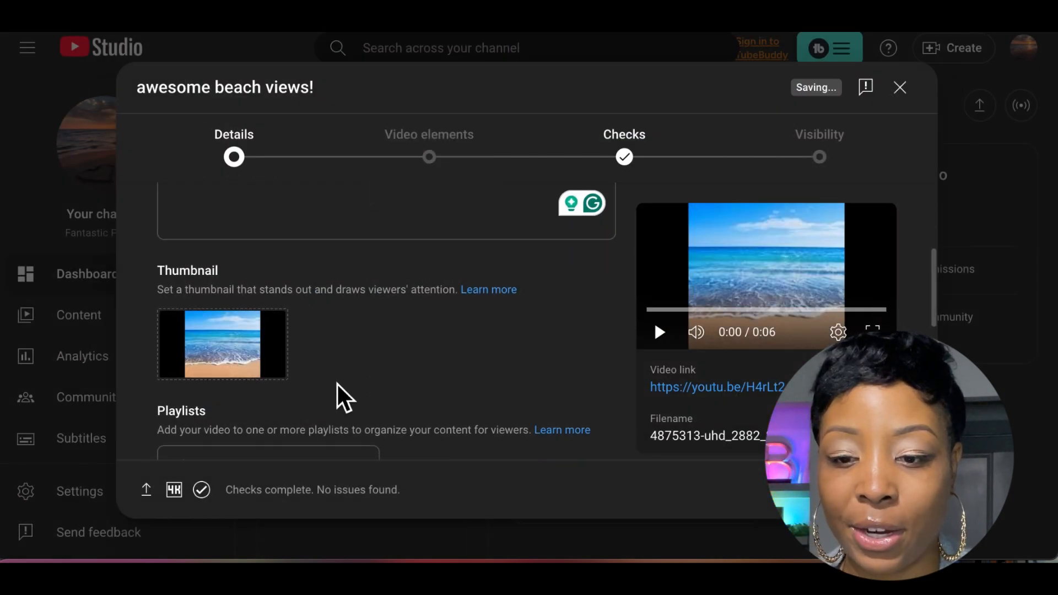
{"action": "scroll", "coordinate": [345, 393], "scroll_direction": "down", "scroll_amount": 3}
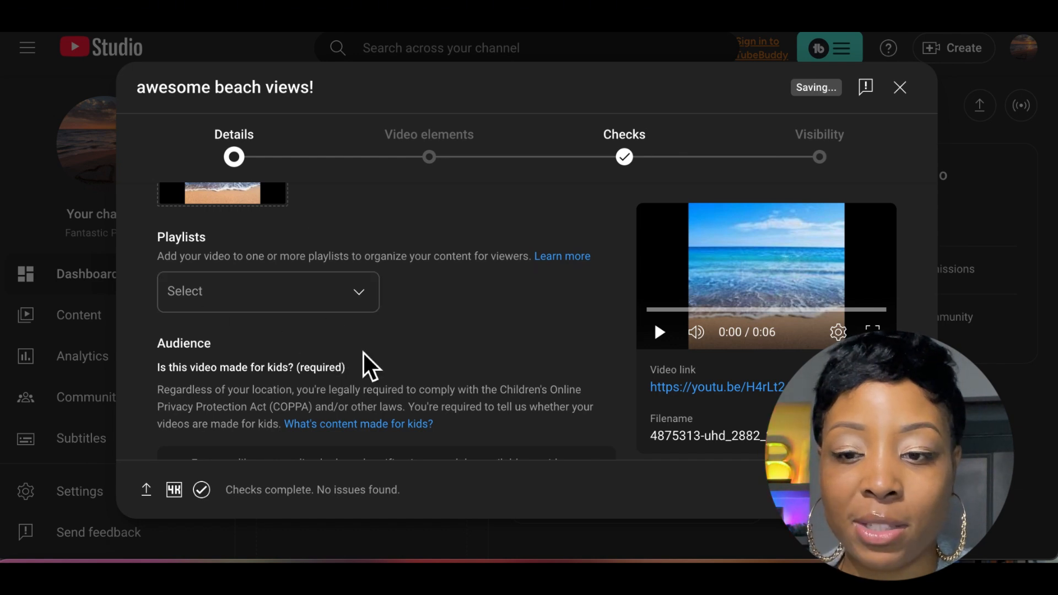
{"action": "scroll", "coordinate": [353, 340], "scroll_direction": "down", "scroll_amount": 3}
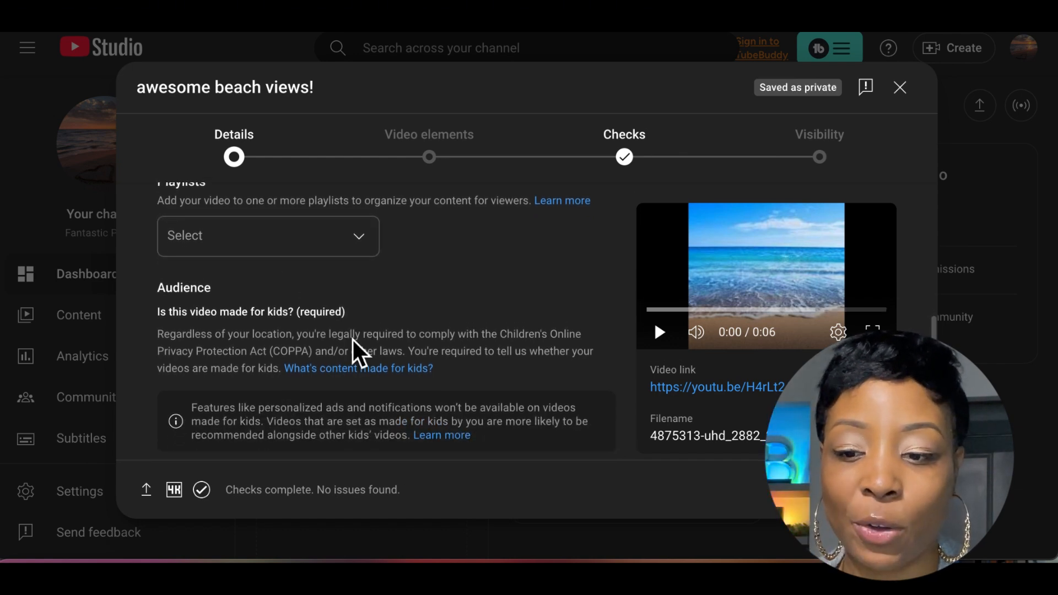
{"action": "scroll", "coordinate": [353, 344], "scroll_direction": "down", "scroll_amount": 3}
{"action": "left_click", "coordinate": [167, 372]}
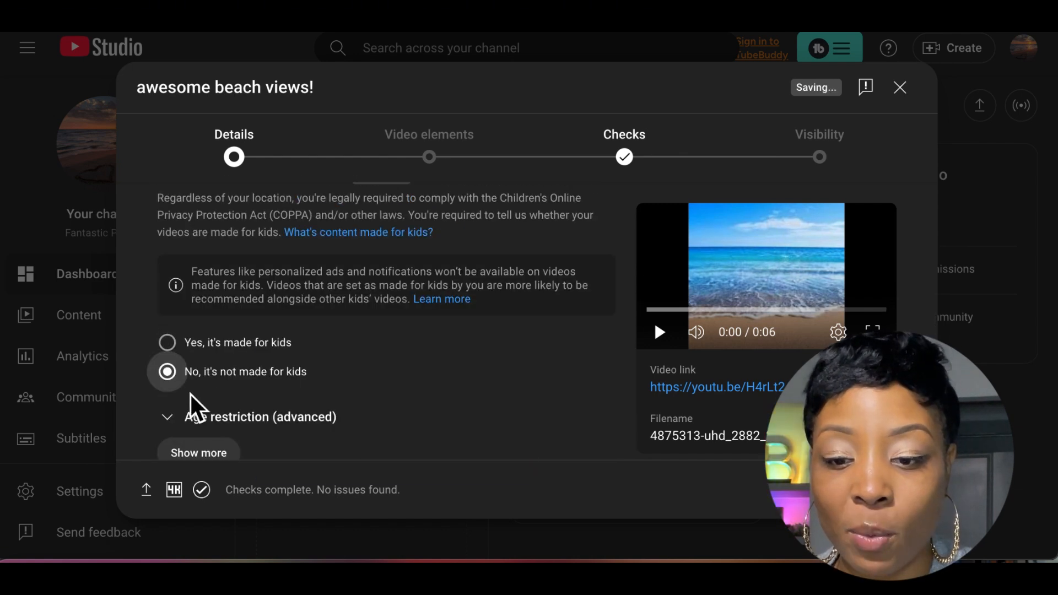
Expand the additional video settings and bring the paid promotion and altered content options into view
{"action": "scroll", "coordinate": [430, 361], "scroll_direction": "down", "scroll_amount": 2}
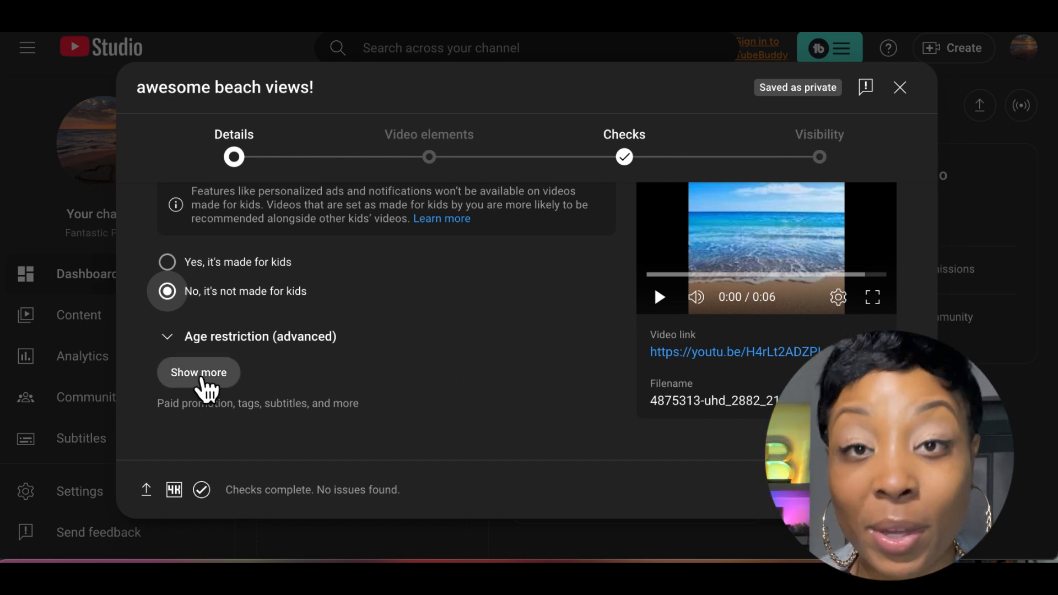
{"action": "left_click", "coordinate": [206, 381]}
{"action": "scroll", "coordinate": [359, 412], "scroll_direction": "down", "scroll_amount": 3}
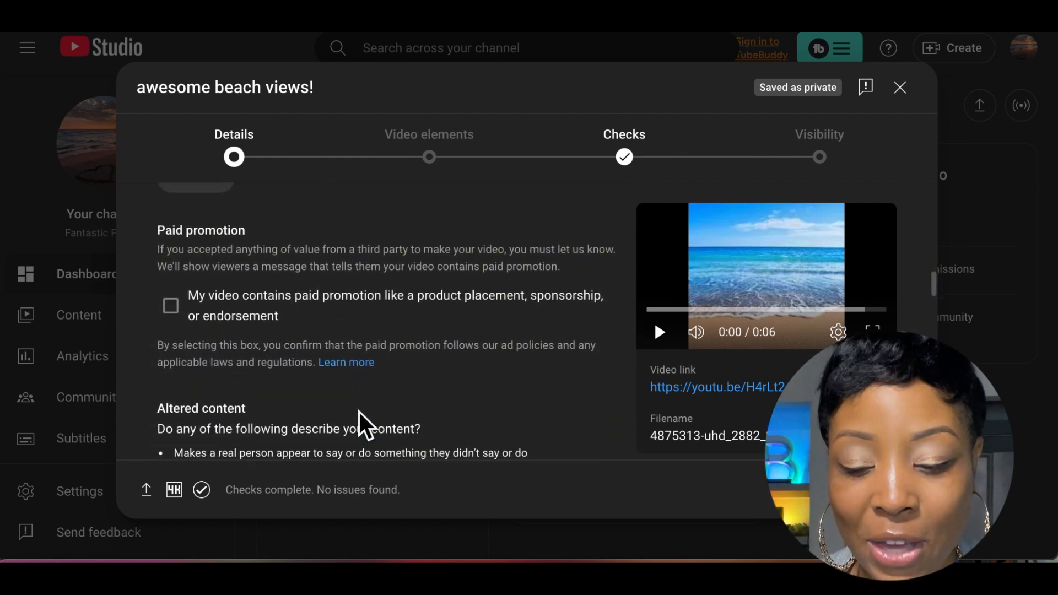
Add the tags beach, beachlife, beaches and pretty beaches to the video
{"action": "scroll", "coordinate": [360, 412], "scroll_direction": "down", "scroll_amount": 1}
{"action": "scroll", "coordinate": [360, 412], "scroll_direction": "down", "scroll_amount": 4}
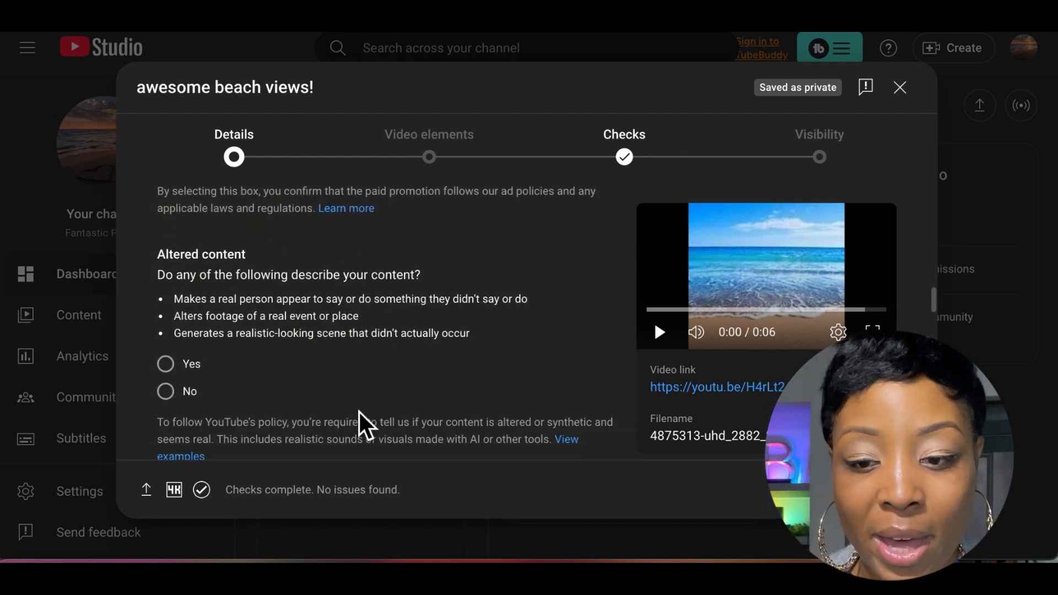
{"action": "scroll", "coordinate": [360, 412], "scroll_direction": "down", "scroll_amount": 3}
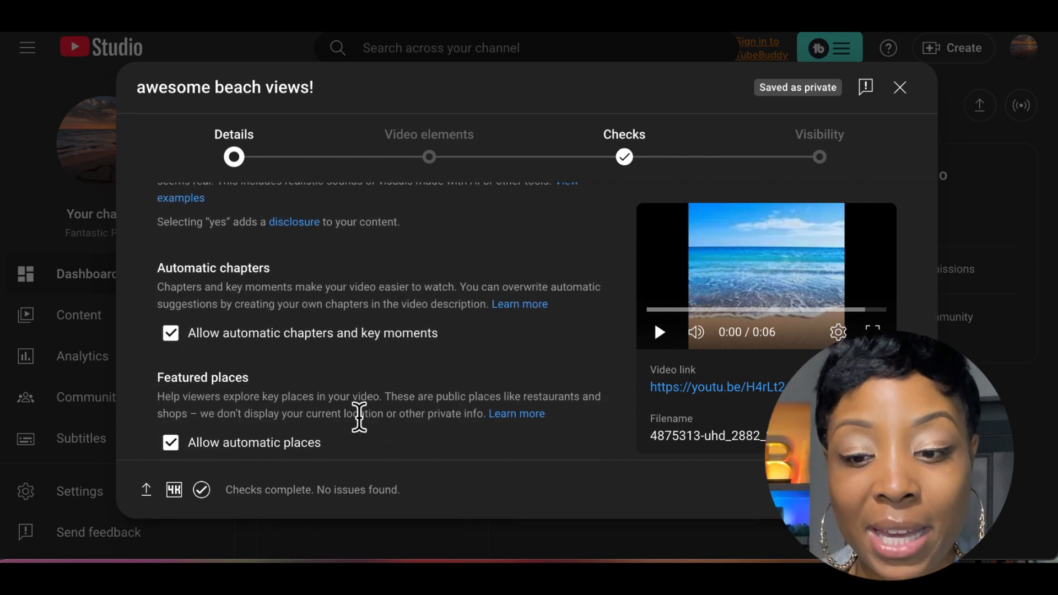
{"action": "scroll", "coordinate": [359, 417], "scroll_direction": "down", "scroll_amount": 1}
{"action": "scroll", "coordinate": [359, 412], "scroll_direction": "down", "scroll_amount": 2}
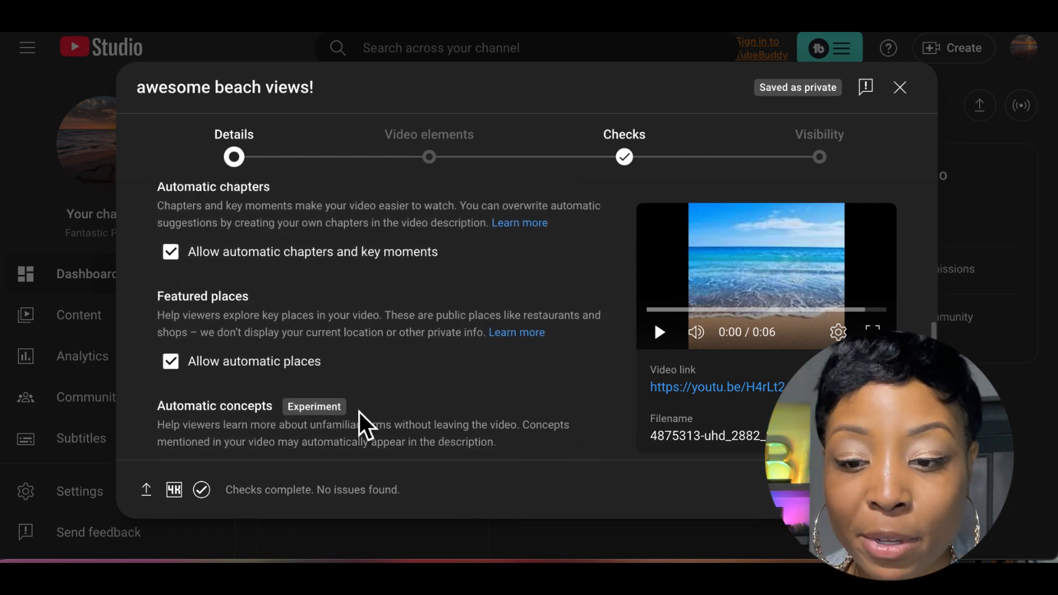
{"action": "scroll", "coordinate": [359, 412], "scroll_direction": "down", "scroll_amount": 3}
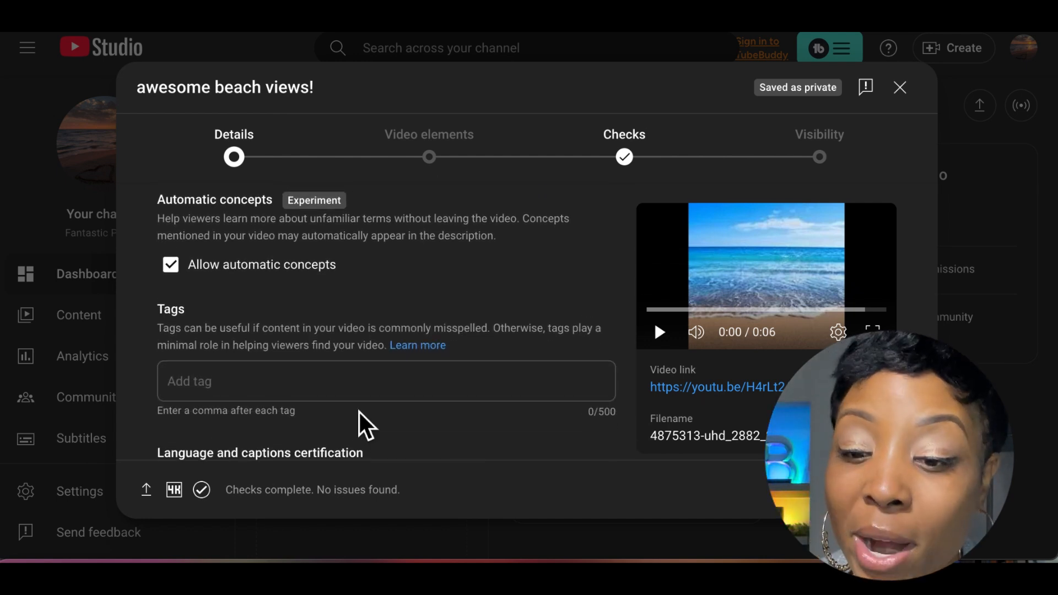
{"action": "left_click", "coordinate": [319, 395]}
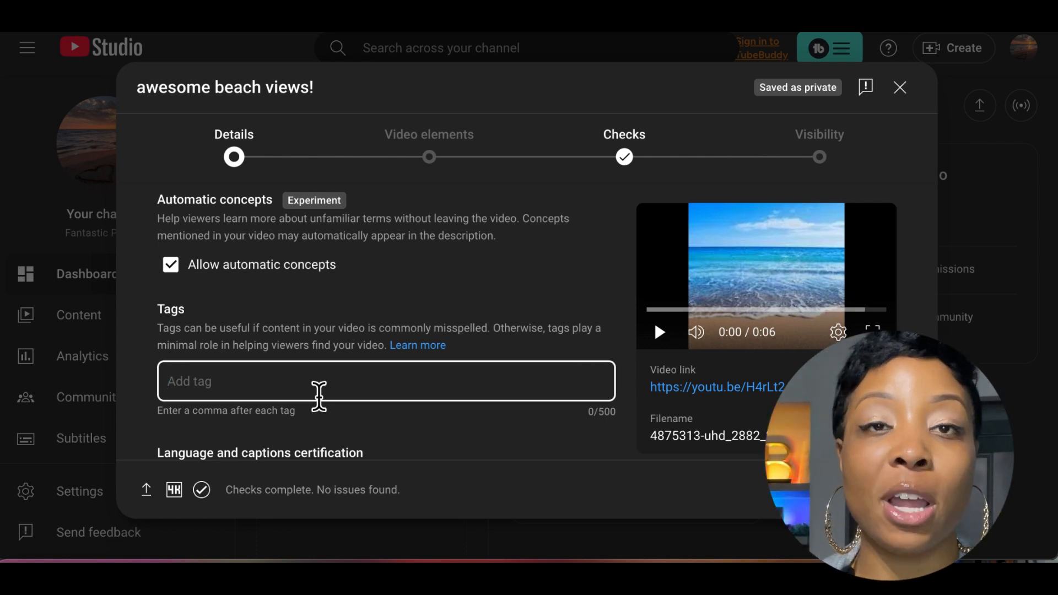
{"action": "type", "text": "bea"}
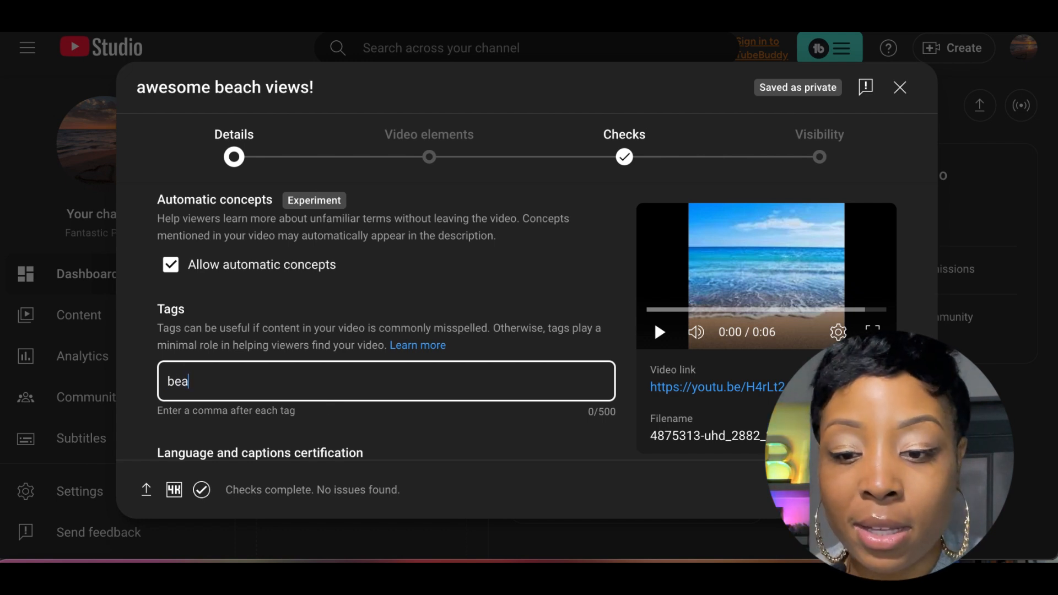
{"action": "type", "text": "ch,"}
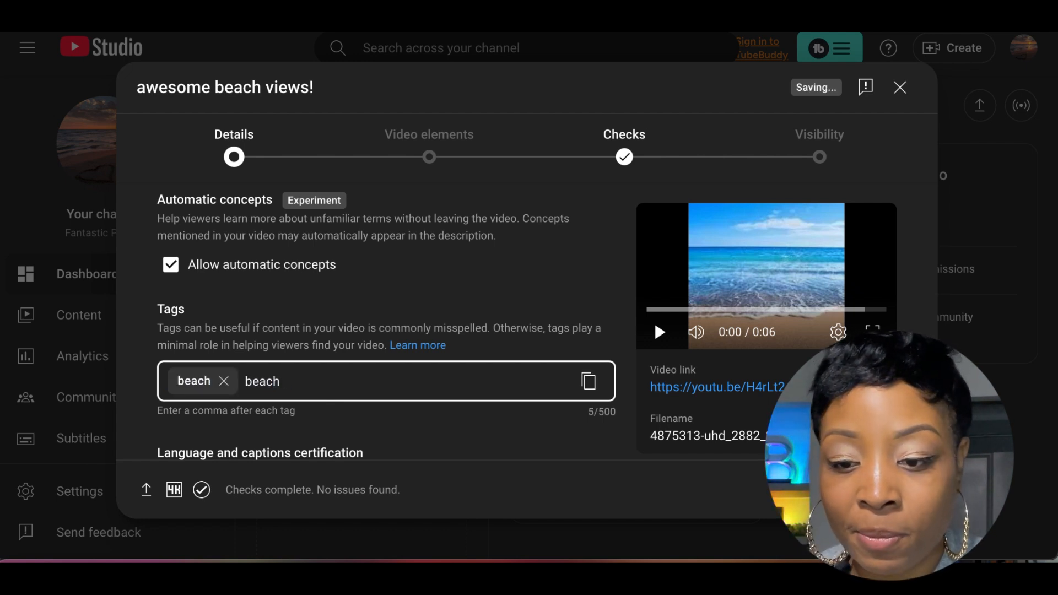
{"action": "type", "text": "beachlife,"}
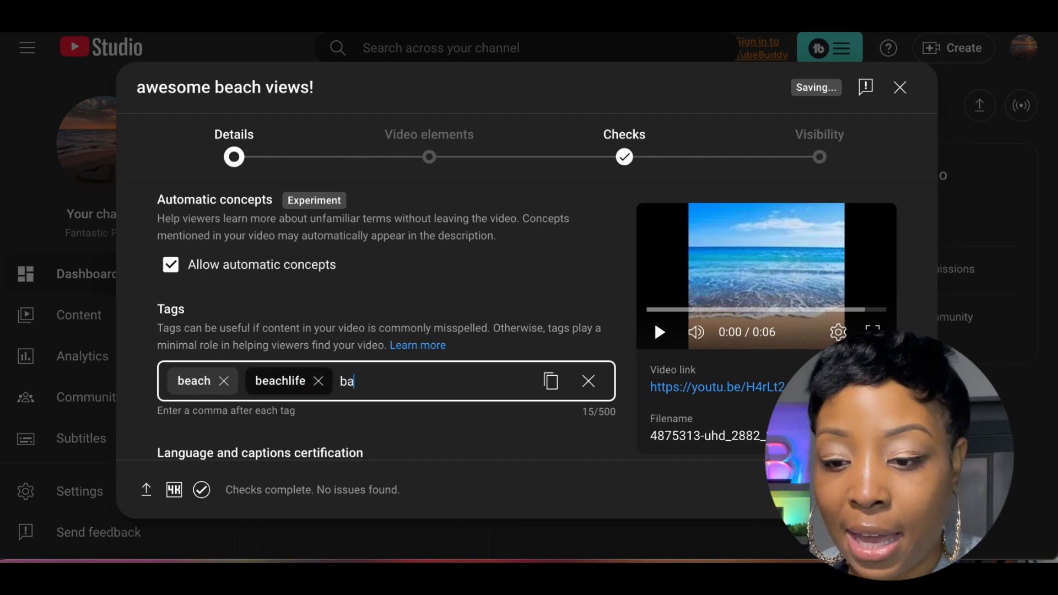
{"action": "type", "text": "beaches,"}
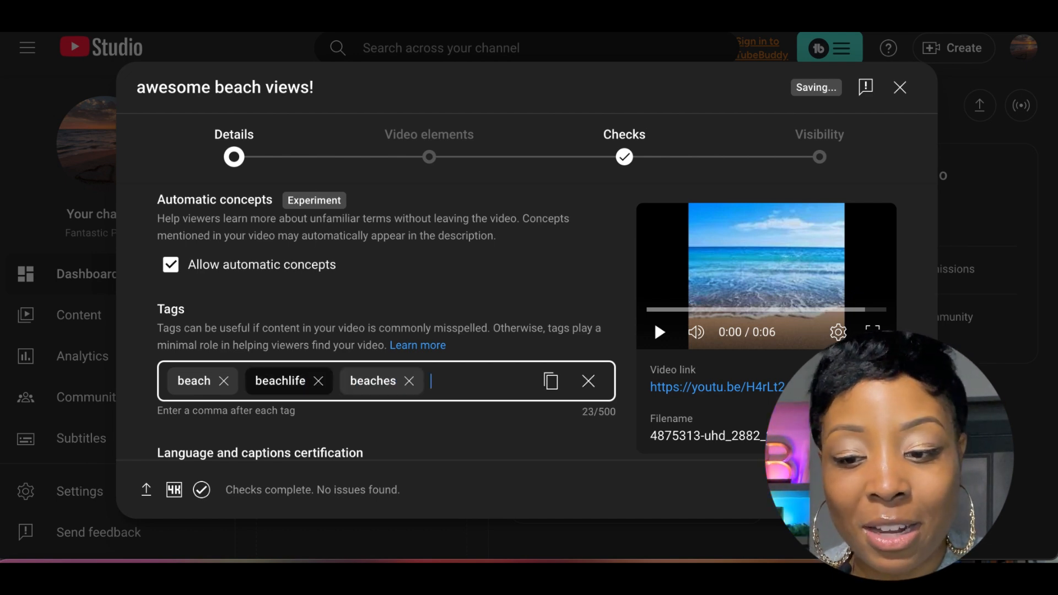
{"action": "type", "text": "pretty beaches,"}
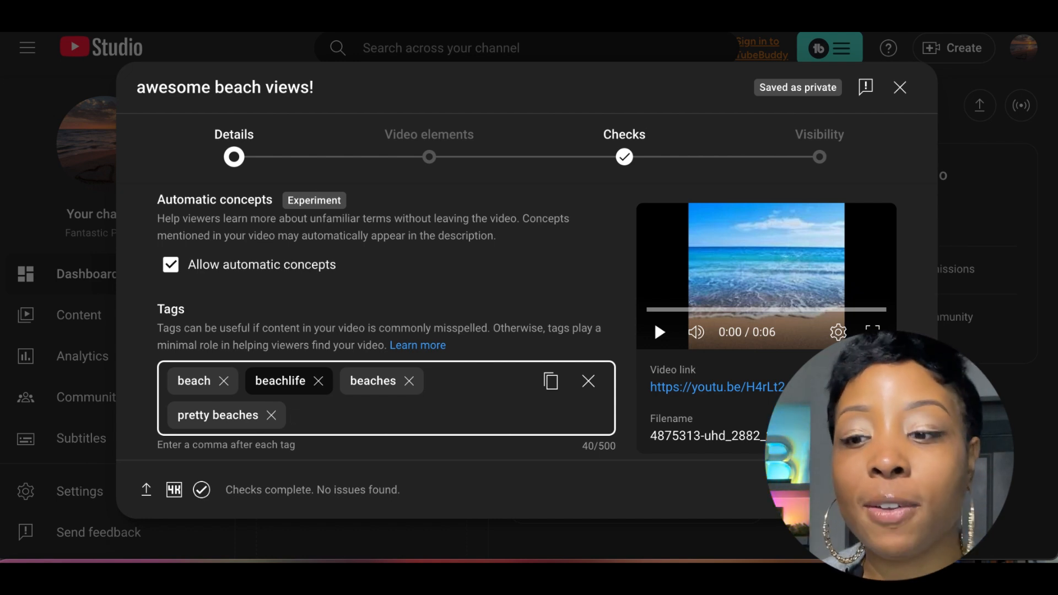
Review the language, recording date and location, license, Shorts remixing, category, and comments and ratings settings
{"action": "scroll", "coordinate": [451, 265], "scroll_direction": "down", "scroll_amount": 2}
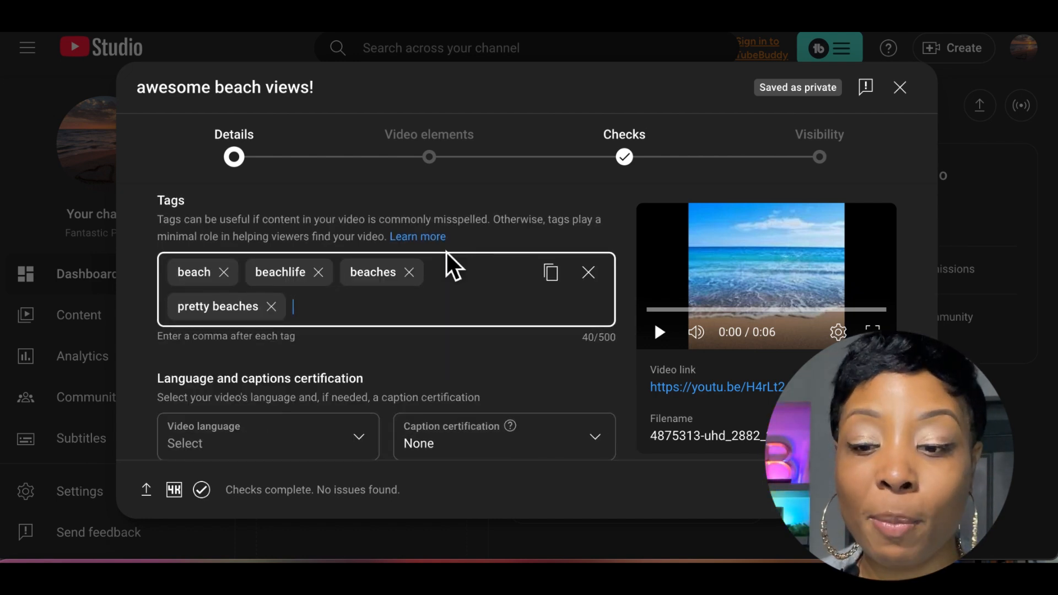
{"action": "scroll", "coordinate": [456, 420], "scroll_direction": "down", "scroll_amount": 2}
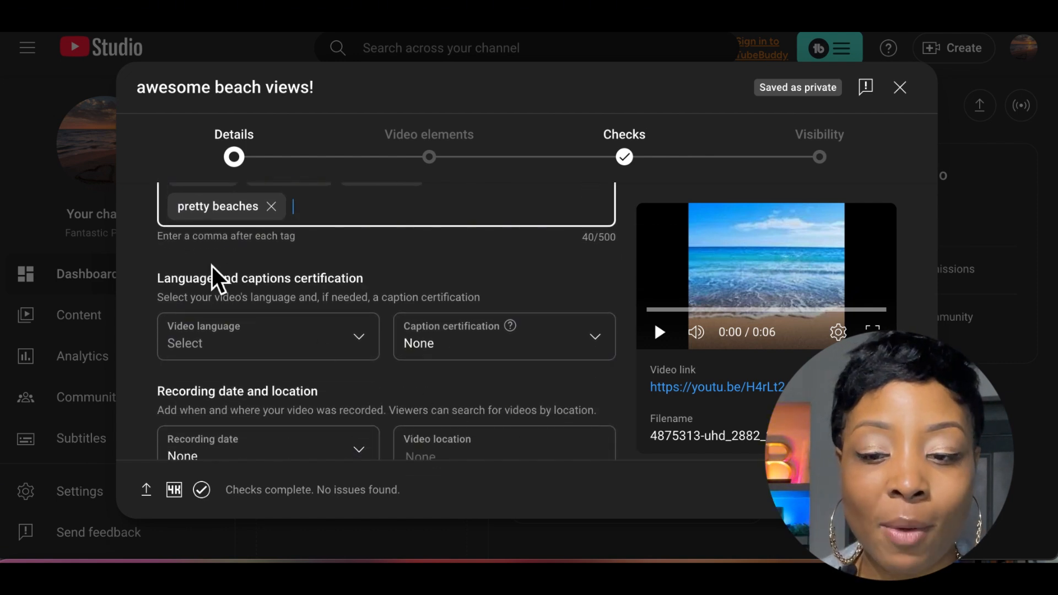
{"action": "scroll", "coordinate": [345, 329], "scroll_direction": "down", "scroll_amount": 1}
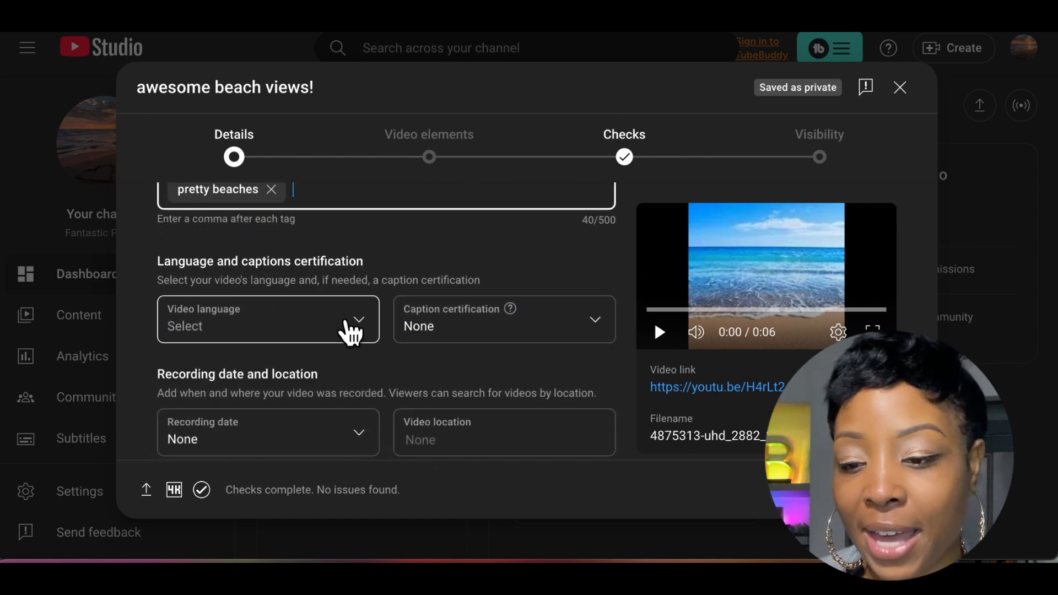
{"action": "scroll", "coordinate": [347, 330], "scroll_direction": "down", "scroll_amount": 4}
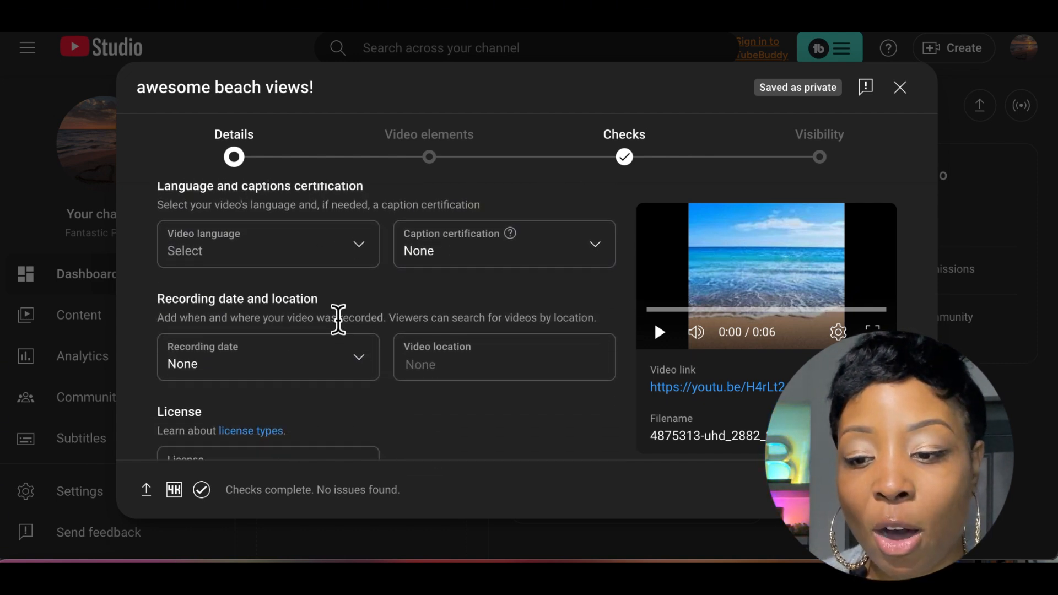
{"action": "scroll", "coordinate": [347, 331], "scroll_direction": "down", "scroll_amount": 5}
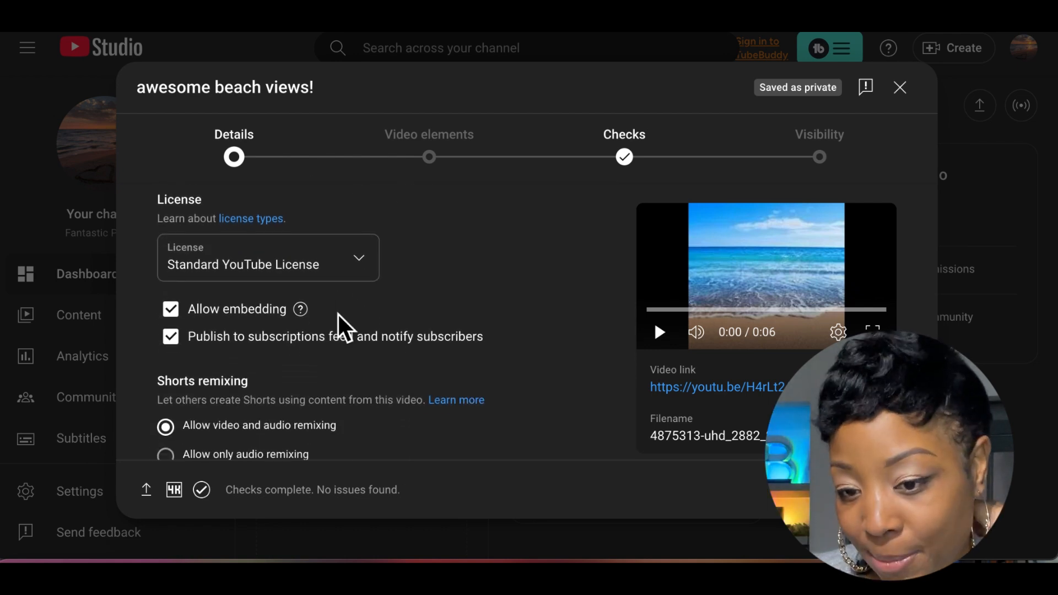
{"action": "scroll", "coordinate": [347, 330], "scroll_direction": "down", "scroll_amount": 4}
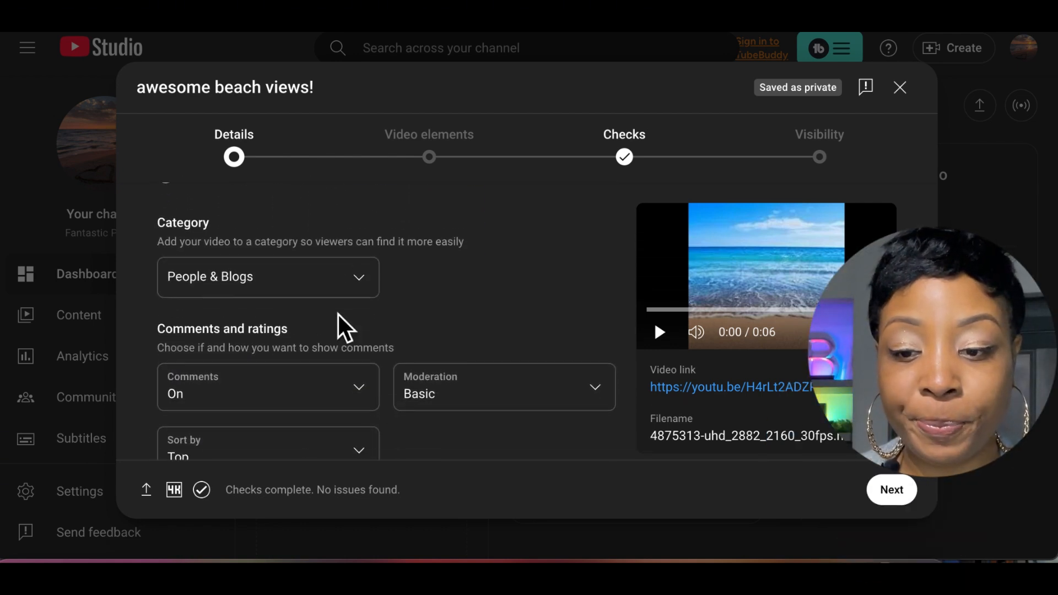
{"action": "scroll", "coordinate": [402, 303], "scroll_direction": "down", "scroll_amount": 2}
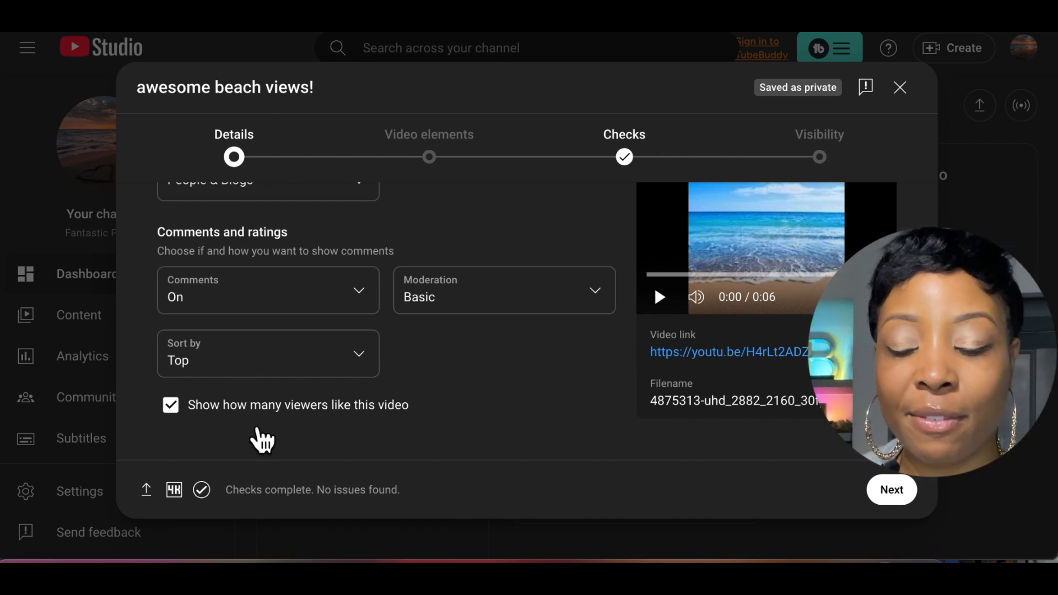
{"action": "left_click", "coordinate": [184, 417]}
{"action": "left_click", "coordinate": [184, 416]}
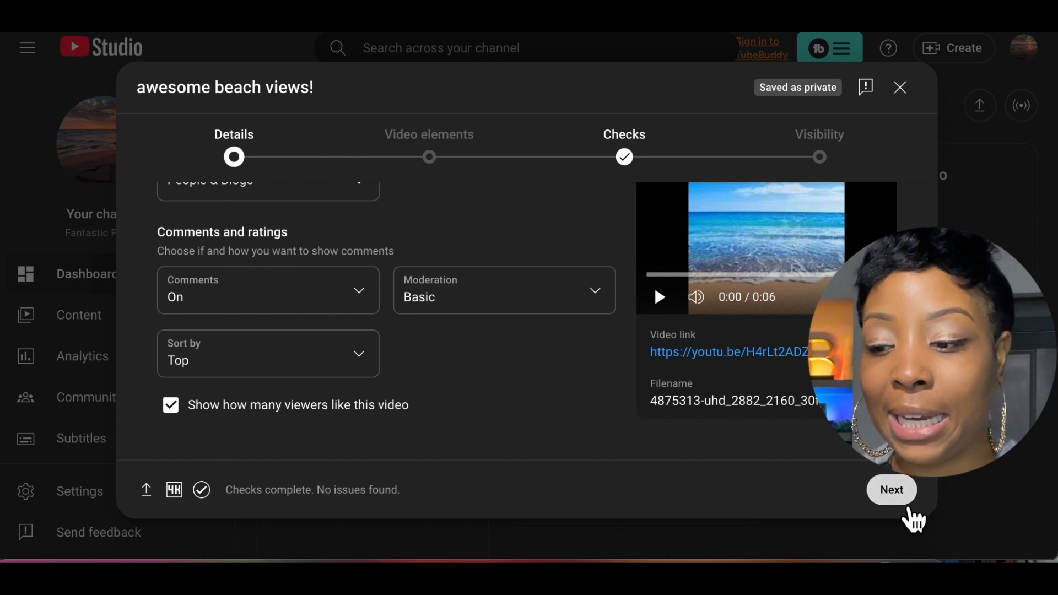
Proceed to the video elements stage and look over the subtitles, end screen and cards options
{"action": "left_click", "coordinate": [898, 501]}
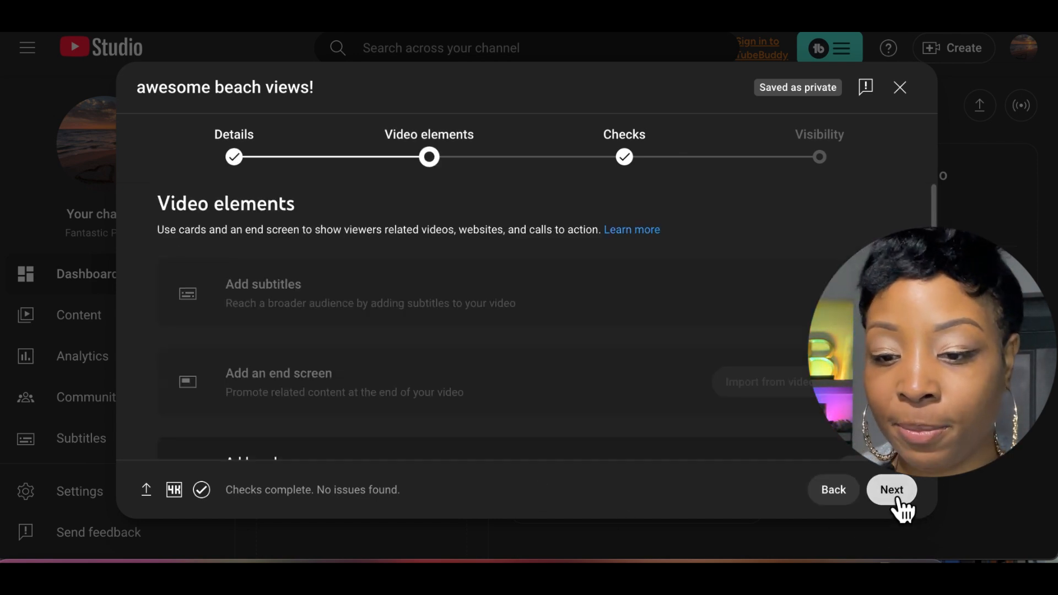
{"action": "scroll", "coordinate": [624, 282], "scroll_direction": "down", "scroll_amount": 1}
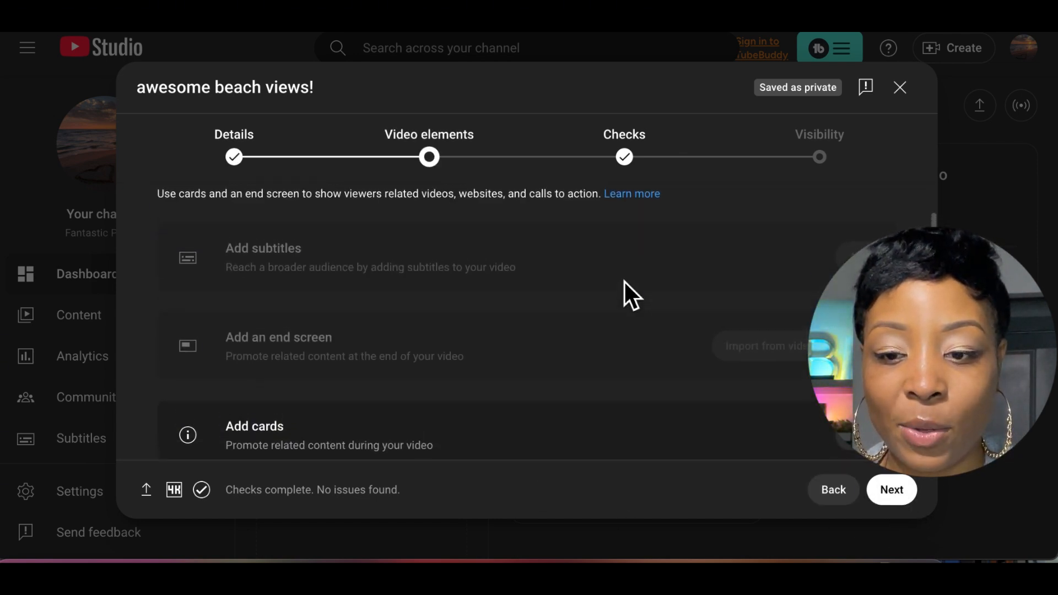
{"action": "scroll", "coordinate": [625, 282], "scroll_direction": "up", "scroll_amount": 1}
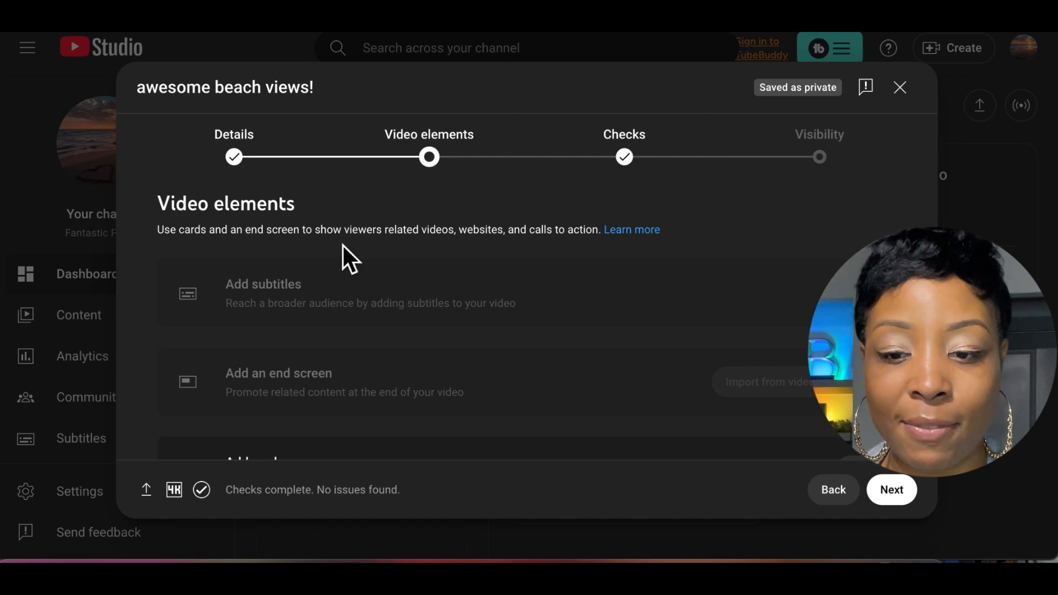
{"action": "scroll", "coordinate": [502, 309], "scroll_direction": "down", "scroll_amount": 1}
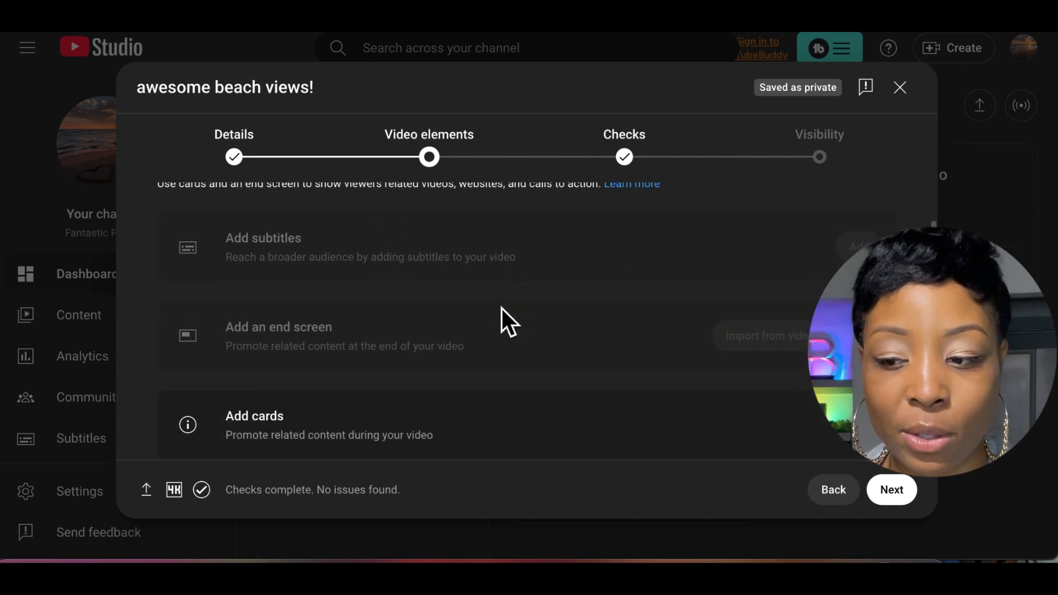
{"action": "scroll", "coordinate": [455, 293], "scroll_direction": "up", "scroll_amount": 1}
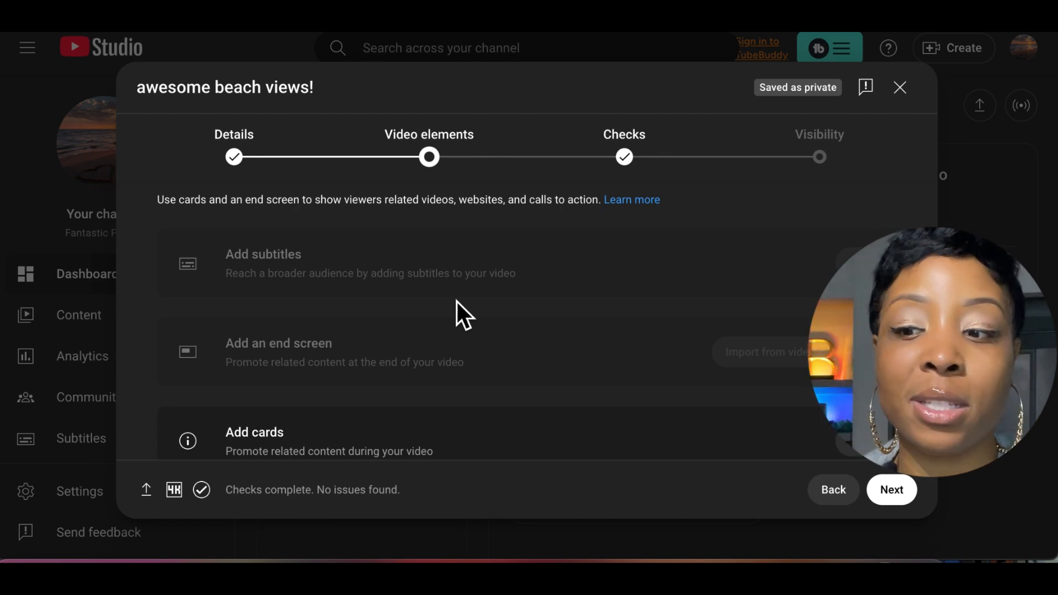
Continue through the checks to the visibility stage and set the video's visibility to Public
{"action": "left_click", "coordinate": [912, 498]}
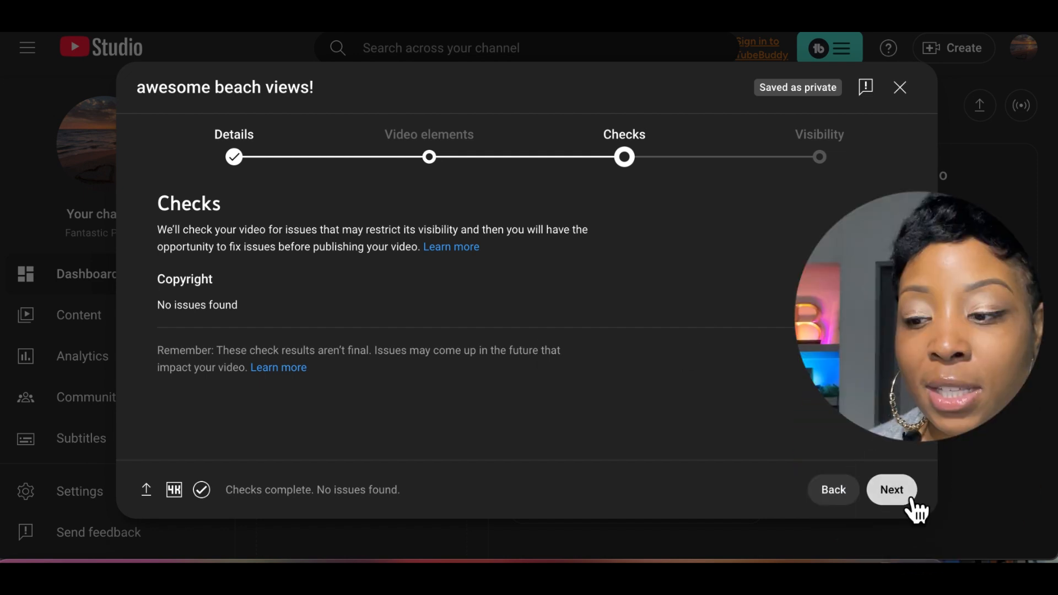
{"action": "left_click", "coordinate": [903, 495]}
{"action": "scroll", "coordinate": [553, 291], "scroll_direction": "down", "scroll_amount": 1}
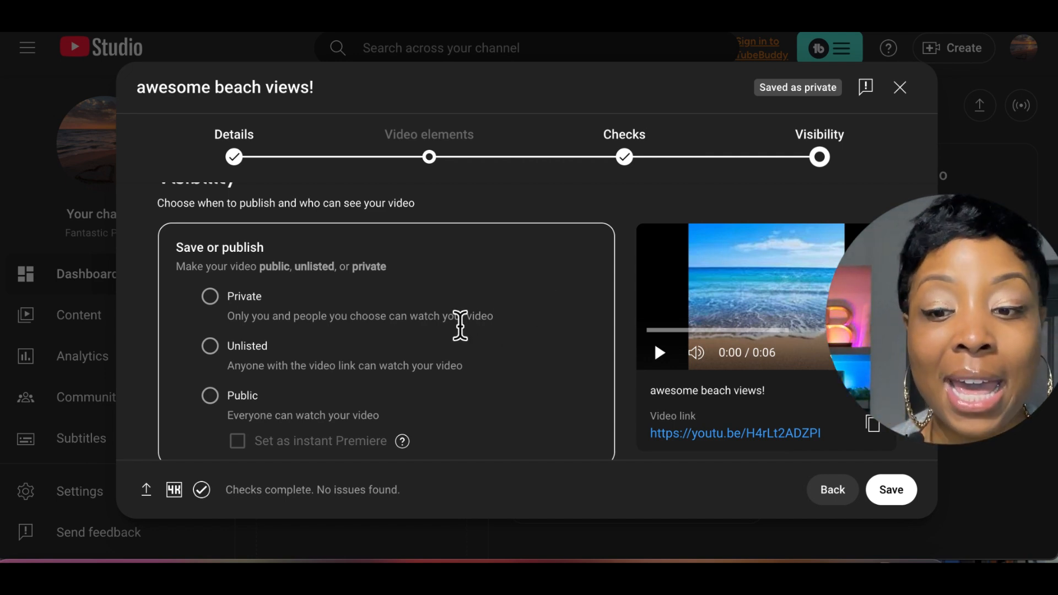
{"action": "scroll", "coordinate": [456, 328], "scroll_direction": "down", "scroll_amount": 1}
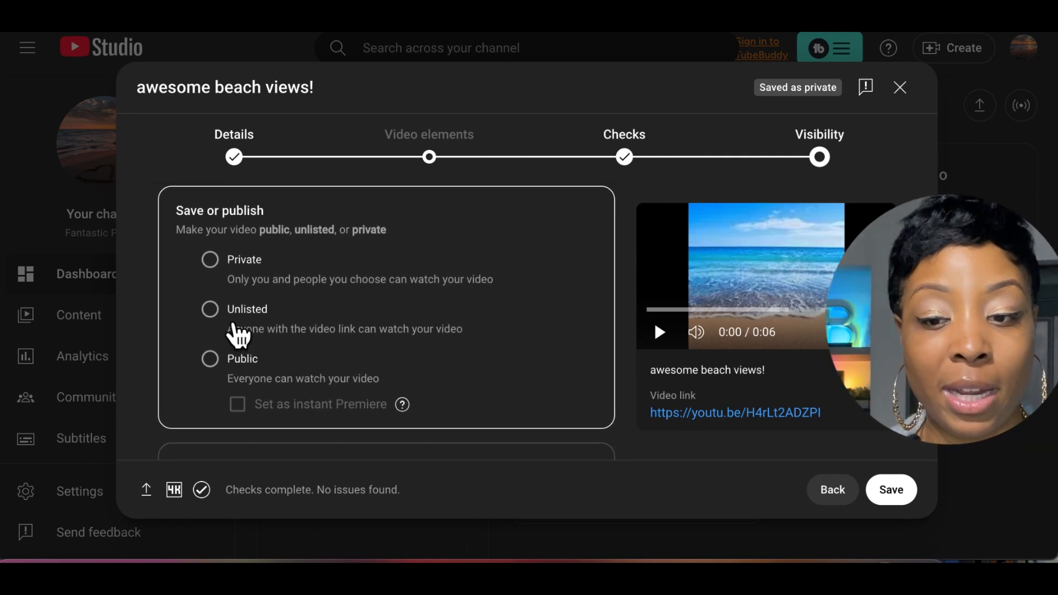
{"action": "scroll", "coordinate": [214, 344], "scroll_direction": "down", "scroll_amount": 1}
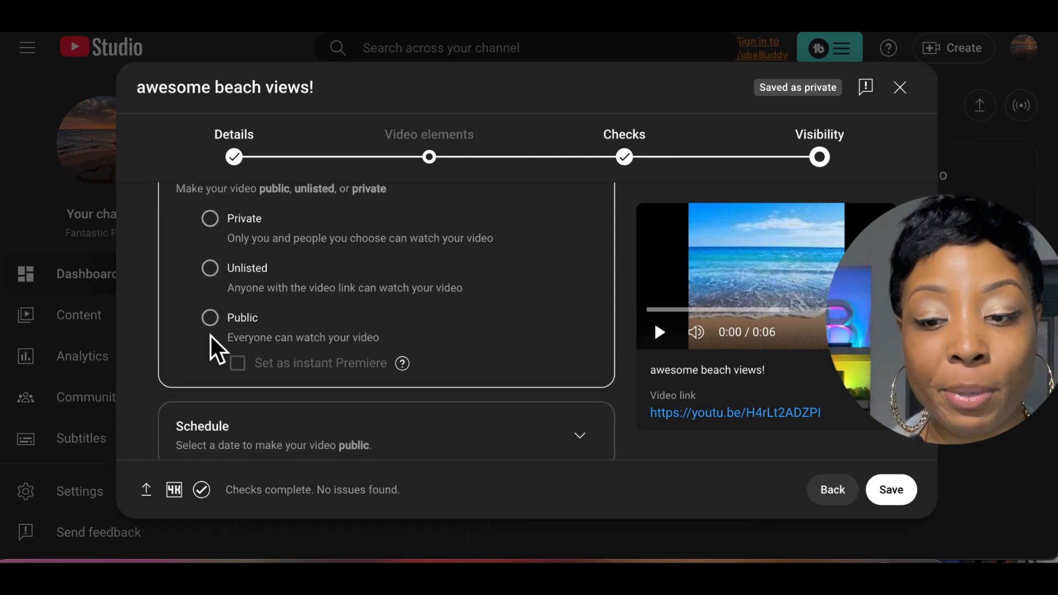
{"action": "left_click", "coordinate": [220, 329]}
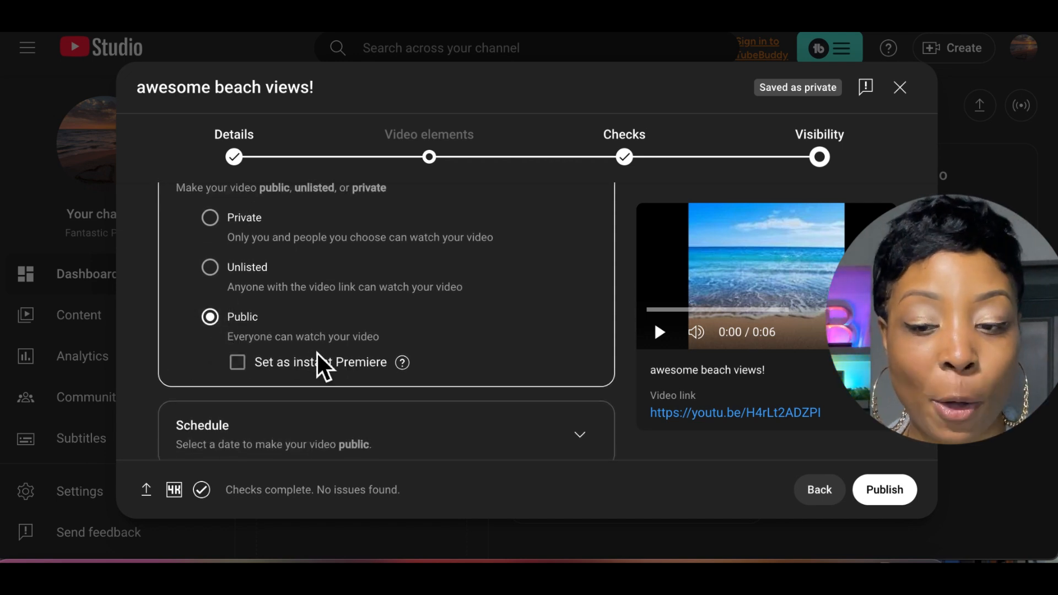
Expand the schedule settings and examine the date, time and Premiere options and the pre-publishing guidance
{"action": "scroll", "coordinate": [324, 364], "scroll_direction": "down", "scroll_amount": 2}
{"action": "scroll", "coordinate": [319, 359], "scroll_direction": "down", "scroll_amount": 1}
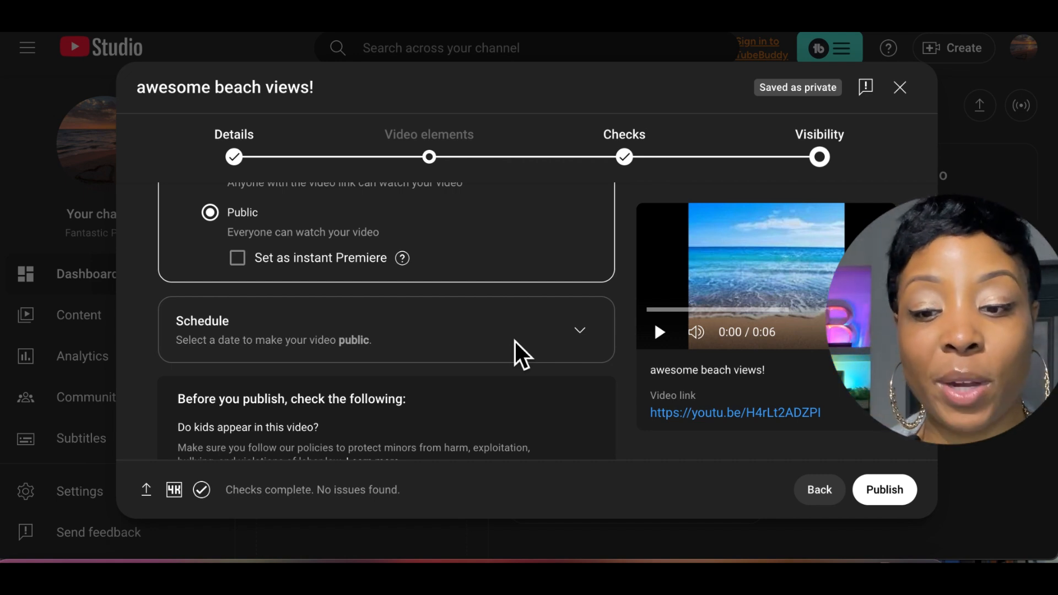
{"action": "left_click", "coordinate": [587, 336]}
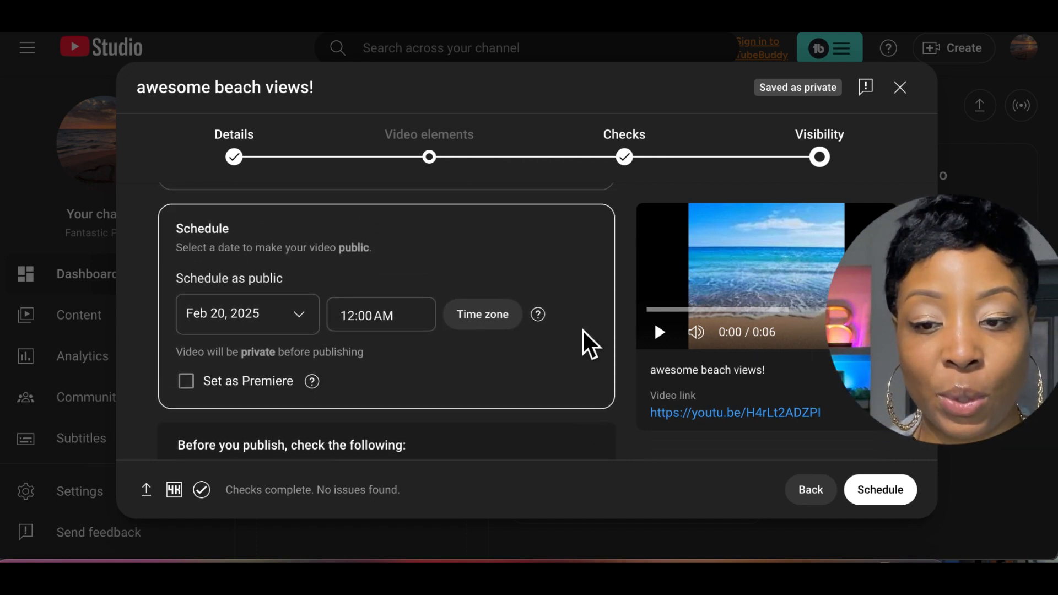
{"action": "scroll", "coordinate": [589, 345], "scroll_direction": "down", "scroll_amount": 3}
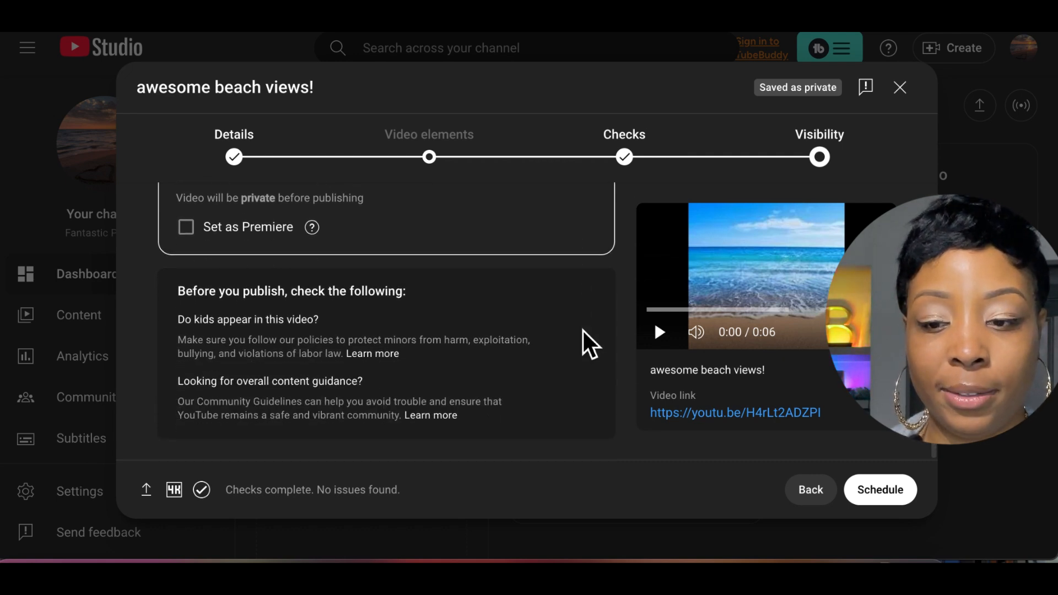
{"action": "scroll", "coordinate": [582, 330], "scroll_direction": "up", "scroll_amount": 7}
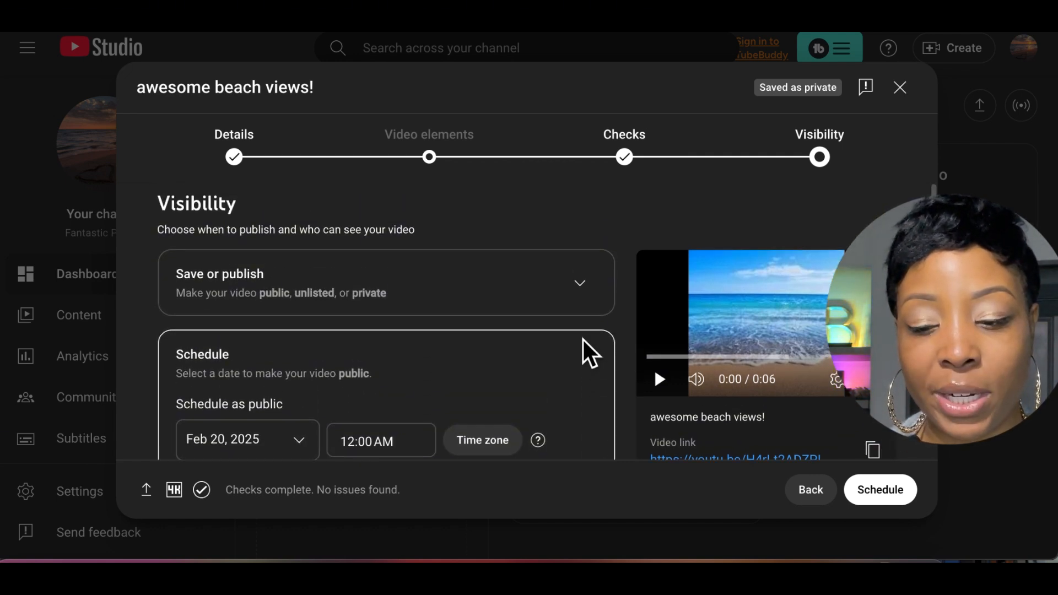
Switch back from scheduling to Save or publish with Public visibility and publish the video
{"action": "left_click", "coordinate": [590, 295]}
{"action": "scroll", "coordinate": [443, 398], "scroll_direction": "down", "scroll_amount": 1}
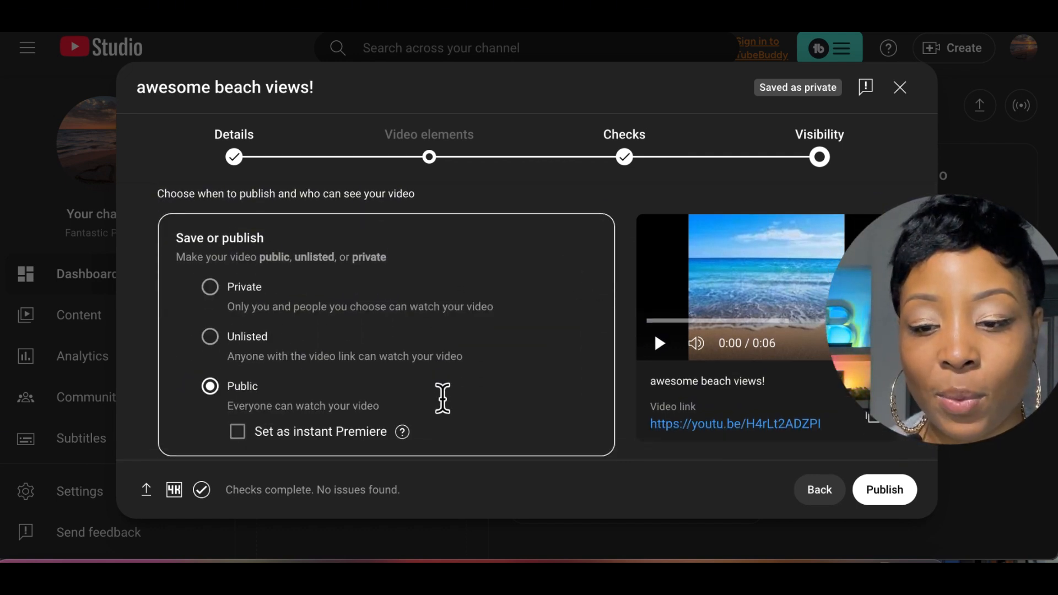
{"action": "scroll", "coordinate": [443, 398], "scroll_direction": "down", "scroll_amount": 1}
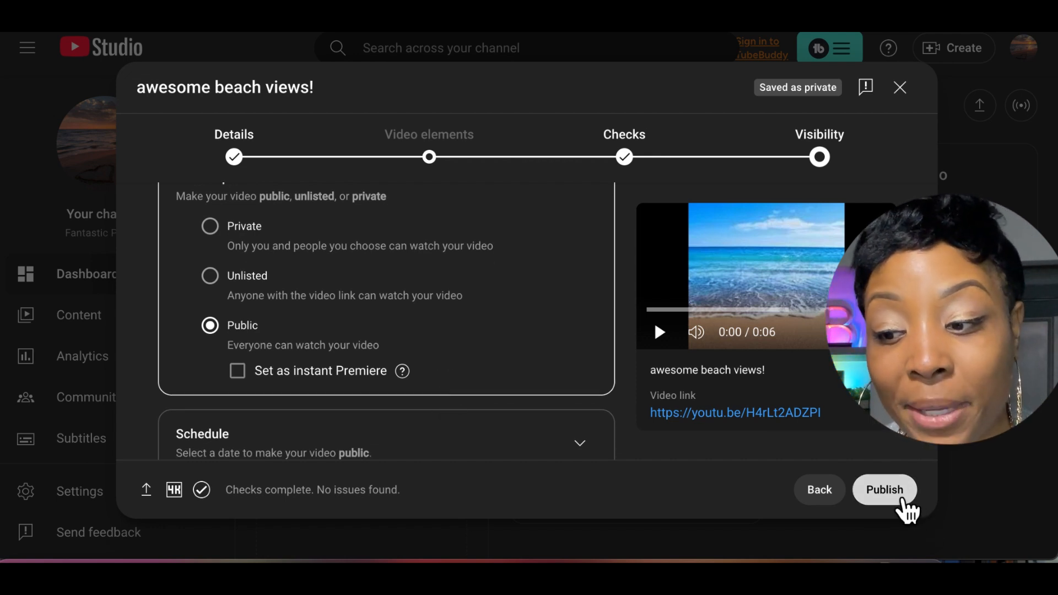
{"action": "left_click", "coordinate": [901, 496]}
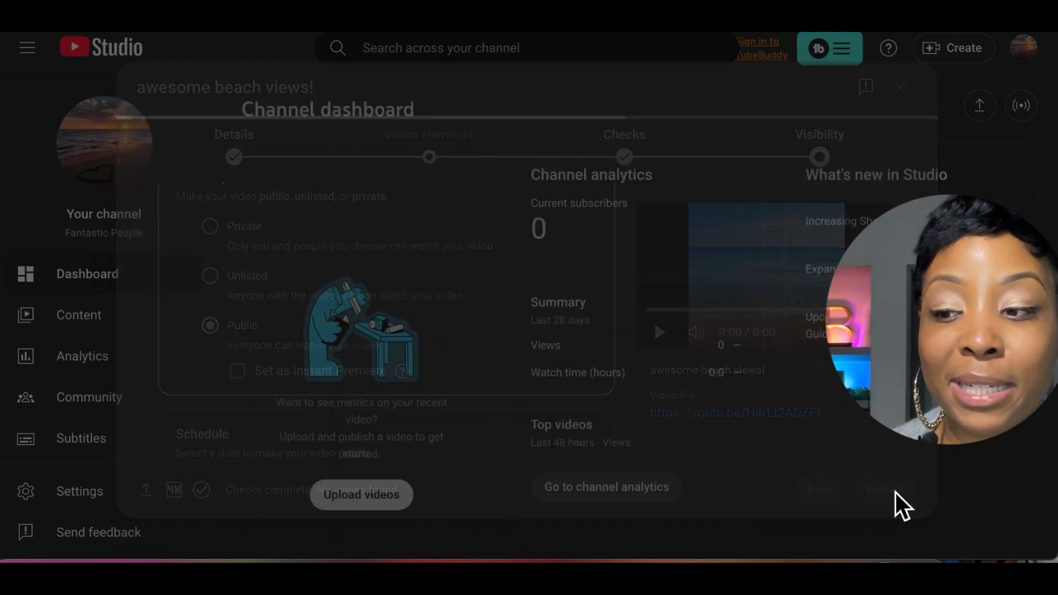